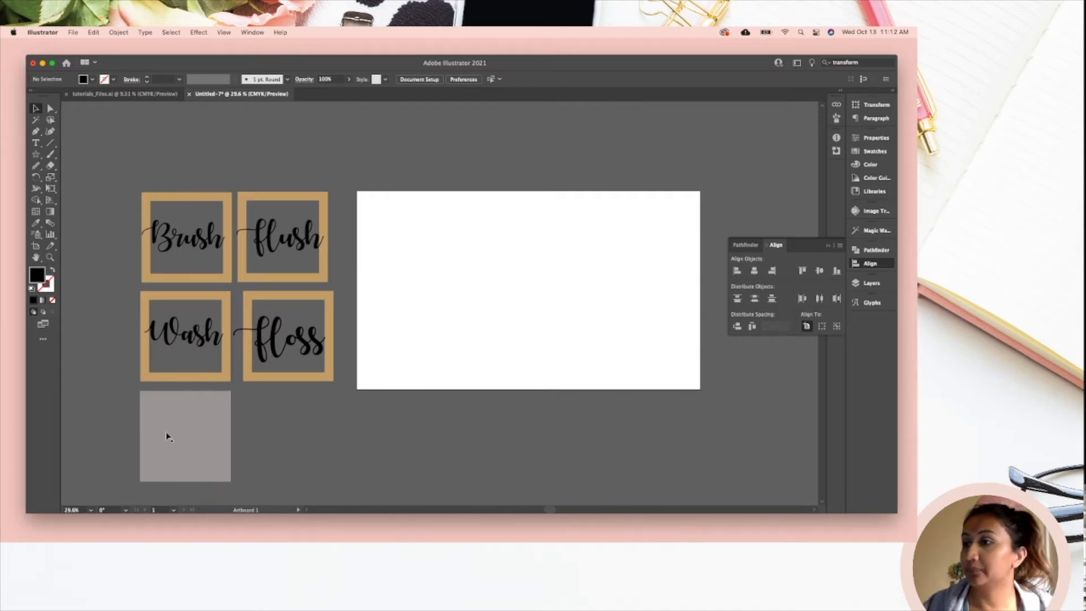
Move the grey square from below the framed words onto the artboard
{"action": "left_click_drag", "start_coordinate": [165, 432], "coordinate": [421, 282]}
{"action": "key", "text": "super+a"}
{"action": "key", "text": "super+shift+a"}
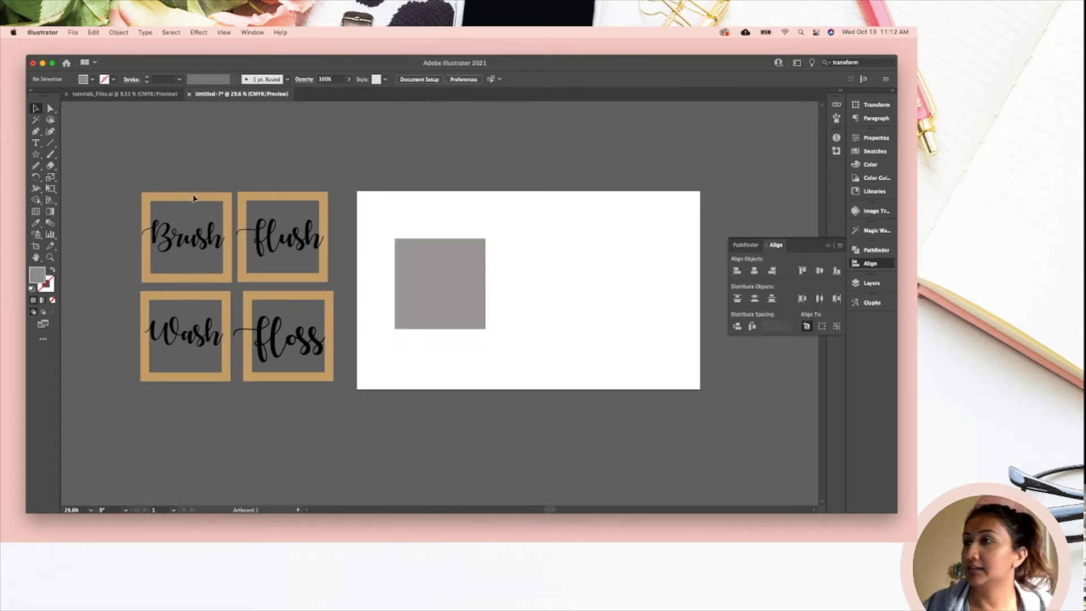
Move the wooden frame around the word Brush onto the artboard, bring it to the front, and fit it over the grey square
{"action": "mouse_move", "coordinate": [194, 198]}
{"action": "left_mouse_down"}
{"action": "mouse_move", "coordinate": [440, 221]}
{"action": "mouse_move", "coordinate": [508, 209]}
{"action": "left_mouse_up"}
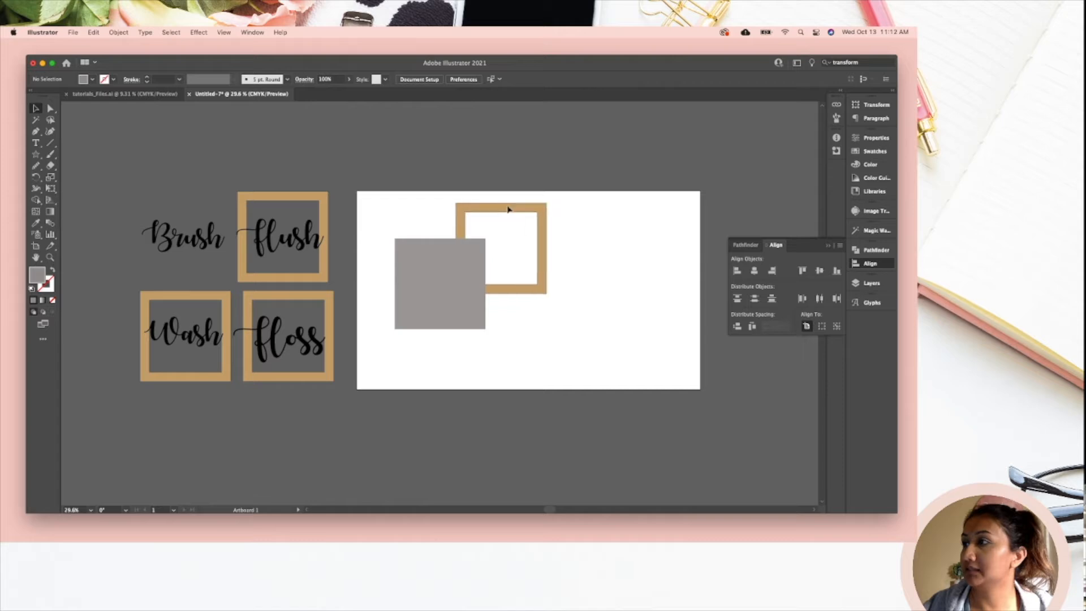
{"action": "right_click", "coordinate": [508, 208]}
{"action": "mouse_move", "coordinate": [528, 336]}
{"action": "left_click", "coordinate": [622, 337]}
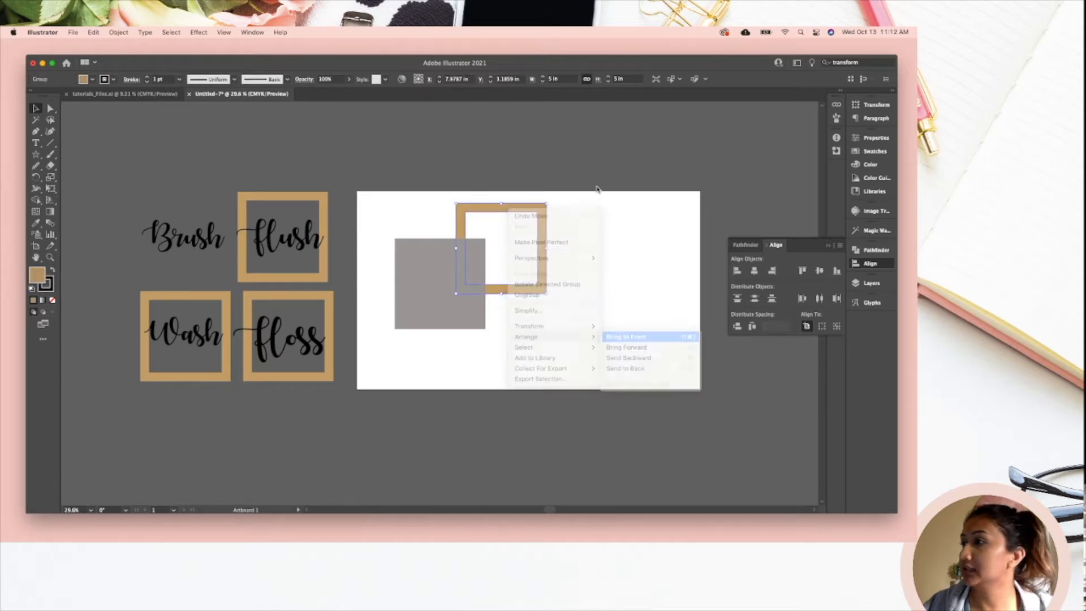
{"action": "left_click", "coordinate": [589, 187]}
{"action": "left_click_drag", "start_coordinate": [521, 213], "coordinate": [455, 264]}
{"action": "left_click", "coordinate": [589, 233]}
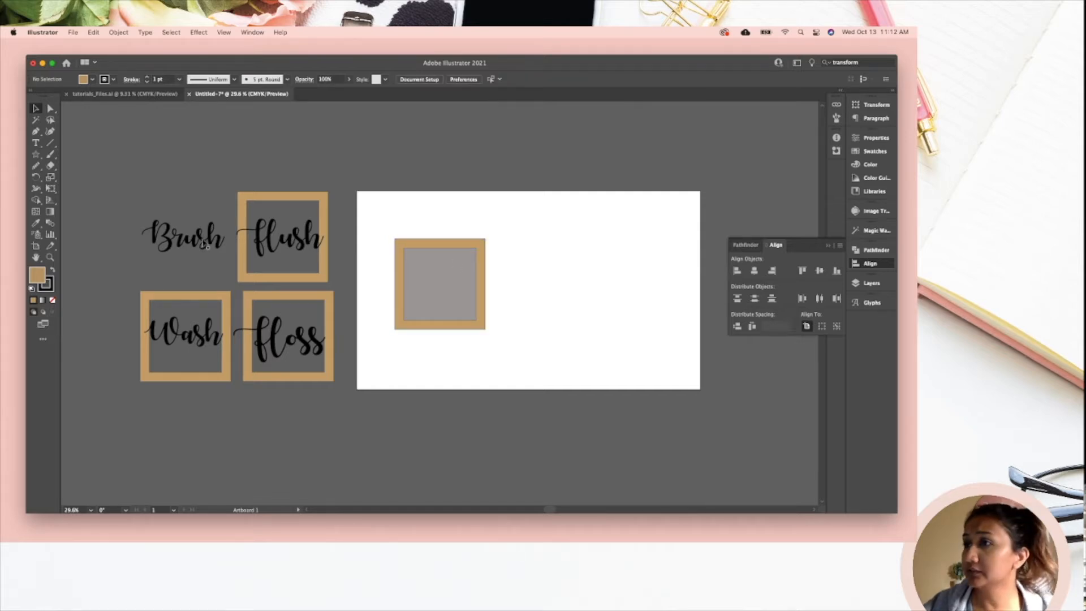
Bring the original Brush text to the front and place it back beside the framed word flush
{"action": "mouse_move", "coordinate": [203, 243]}
{"action": "left_mouse_down"}
{"action": "mouse_move", "coordinate": [450, 278]}
{"action": "mouse_move", "coordinate": [349, 172]}
{"action": "mouse_move", "coordinate": [369, 152]}
{"action": "left_mouse_up"}
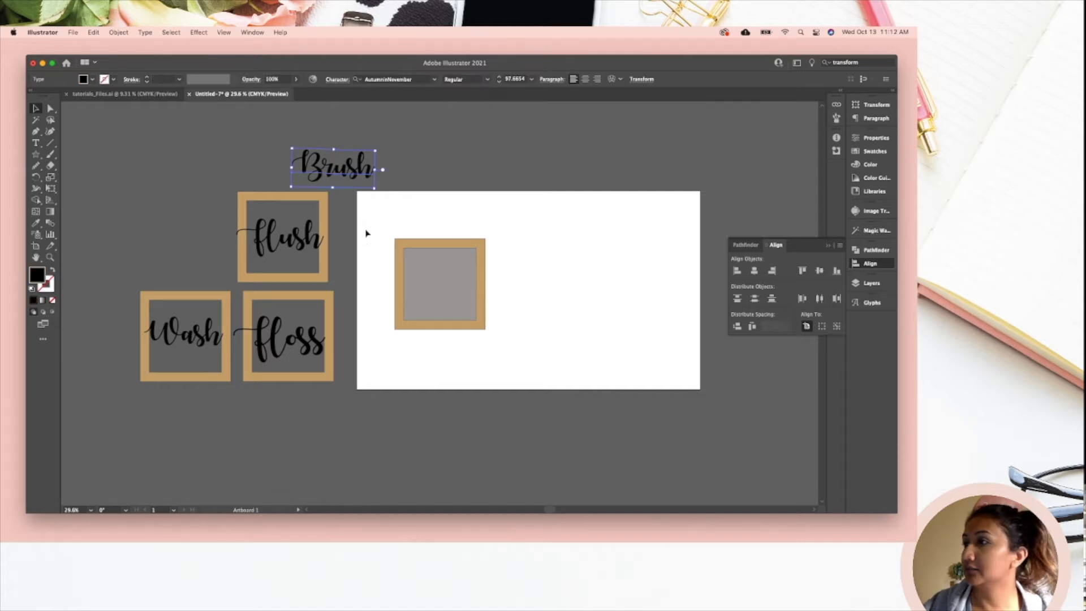
{"action": "right_click", "coordinate": [347, 177]}
{"action": "mouse_move", "coordinate": [396, 351]}
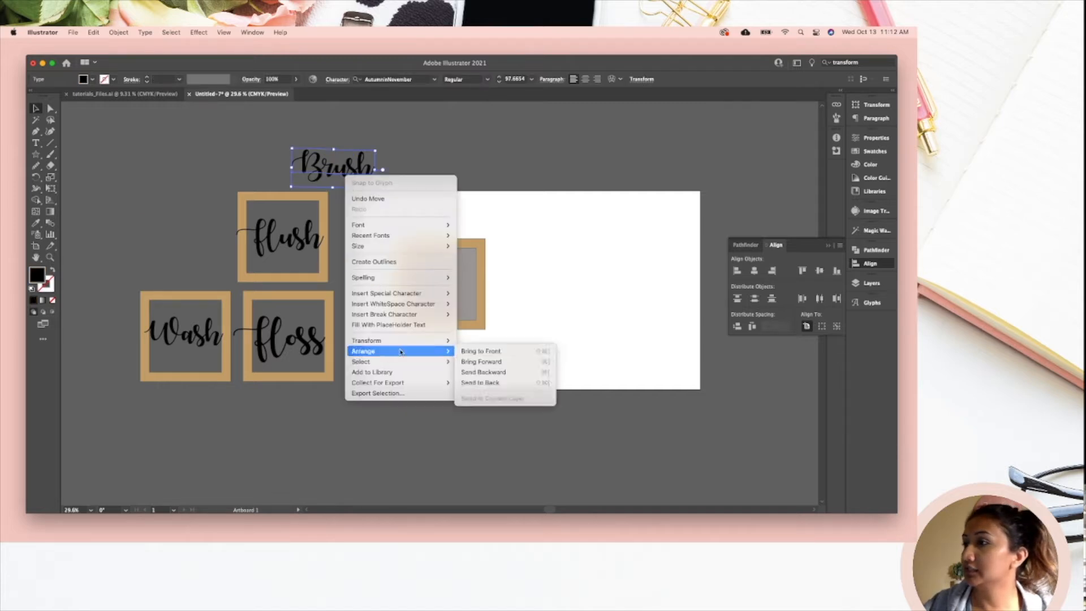
{"action": "left_click", "coordinate": [475, 351]}
{"action": "left_click", "coordinate": [380, 217]}
{"action": "mouse_move", "coordinate": [350, 173]}
{"action": "left_mouse_down"}
{"action": "mouse_move", "coordinate": [451, 245]}
{"action": "mouse_move", "coordinate": [451, 291]}
{"action": "mouse_move", "coordinate": [245, 144]}
{"action": "mouse_move", "coordinate": [186, 243]}
{"action": "left_mouse_up"}
{"action": "left_click", "coordinate": [269, 128]}
Add a placeholder point text above the artboard with the Type tool and select it as an object
{"action": "left_click", "coordinate": [36, 143]}
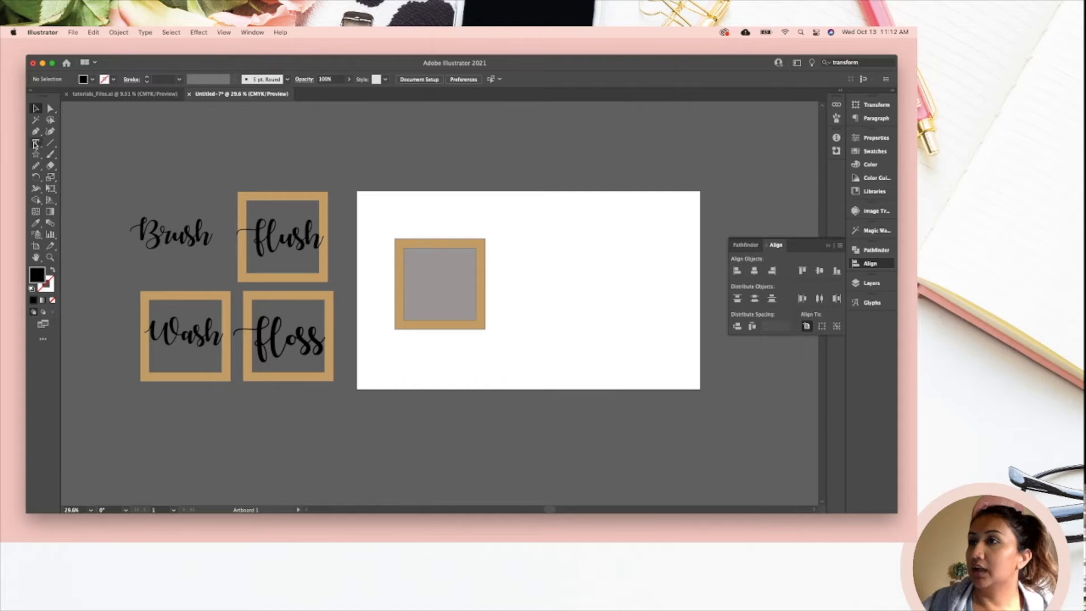
{"action": "left_click", "coordinate": [399, 151]}
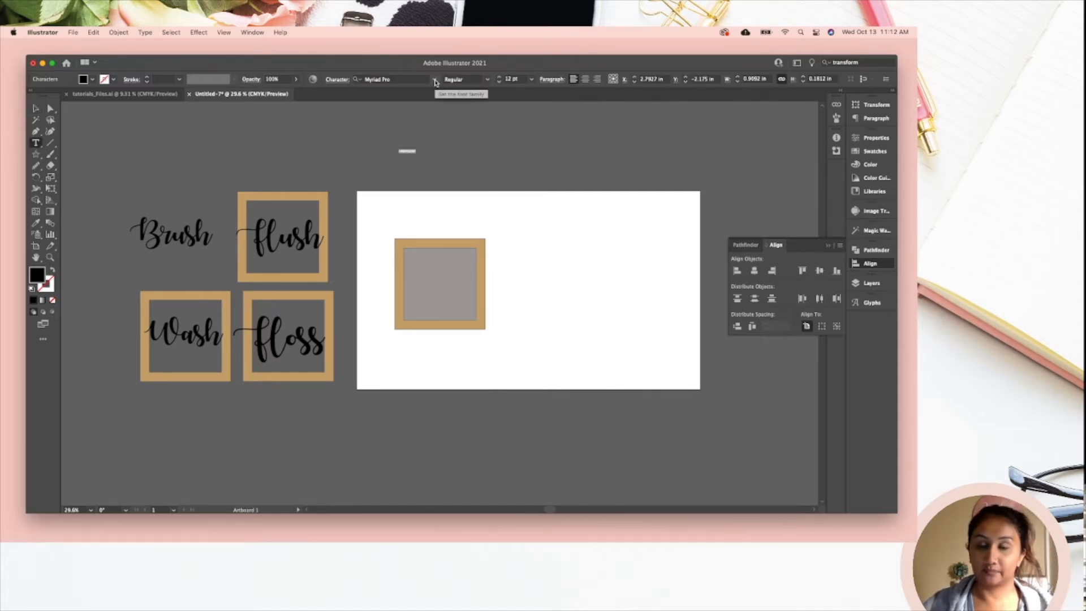
{"action": "left_click", "coordinate": [36, 109]}
{"action": "left_click", "coordinate": [200, 243]}
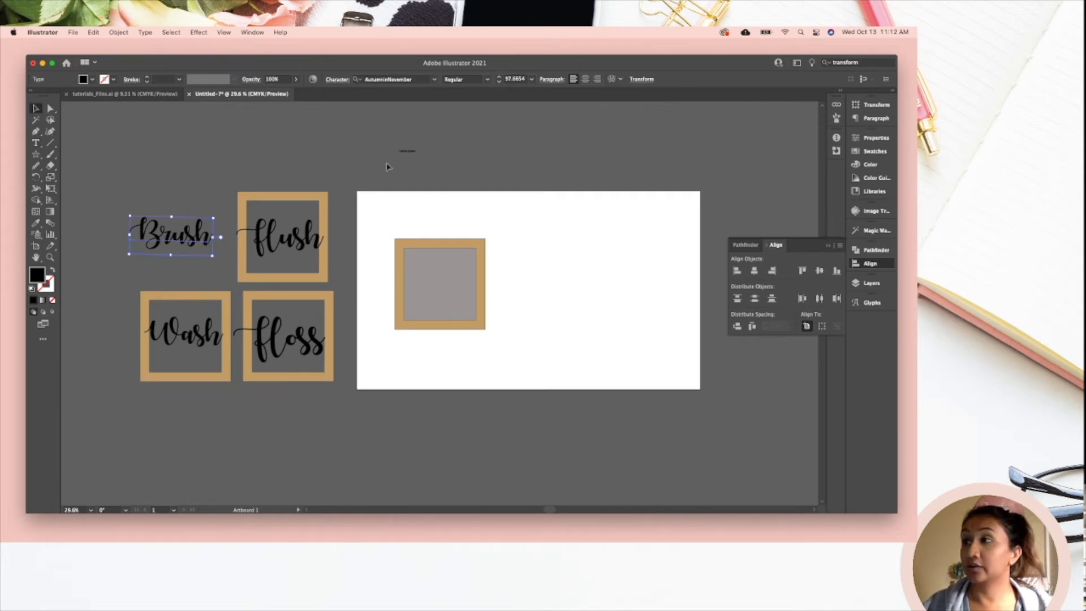
{"action": "left_click", "coordinate": [411, 151]}
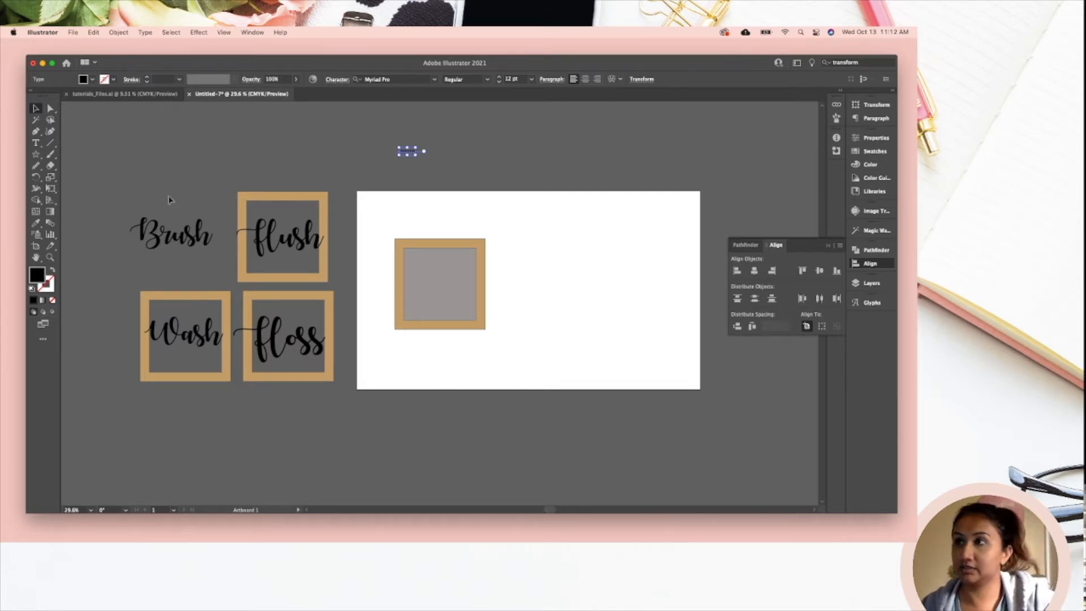
Examine how the script words Brush, flush, Wash and floss sit against their wooden frames
{"action": "scroll", "coordinate": [170, 197], "scroll_direction": "up", "scroll_amount": 3}
{"action": "scroll", "coordinate": [187, 249], "scroll_direction": "up", "scroll_amount": 4}
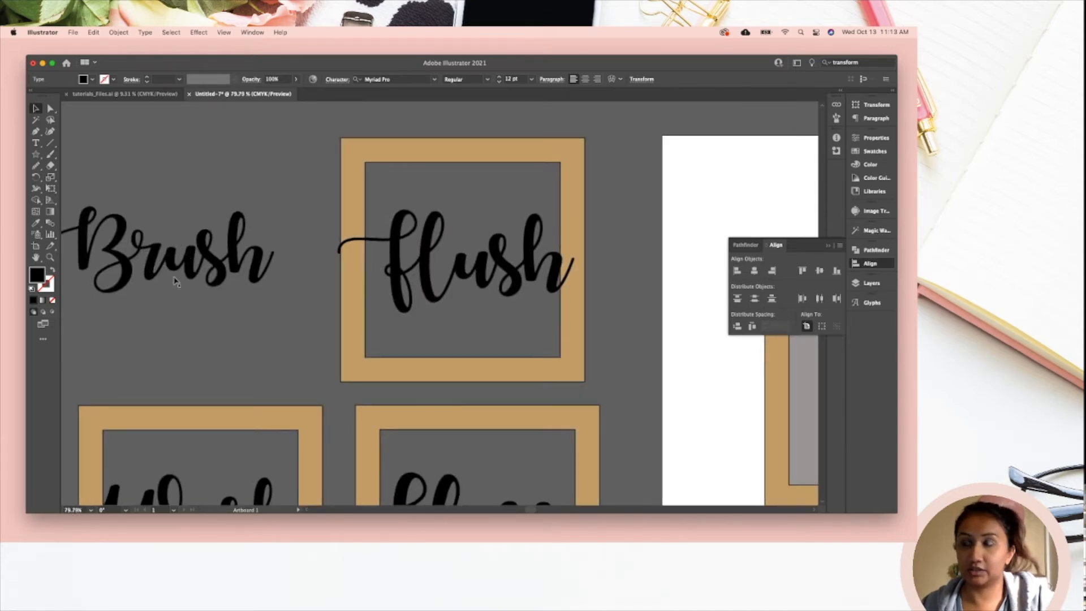
{"action": "scroll", "coordinate": [176, 283], "scroll_direction": "left", "scroll_amount": 2}
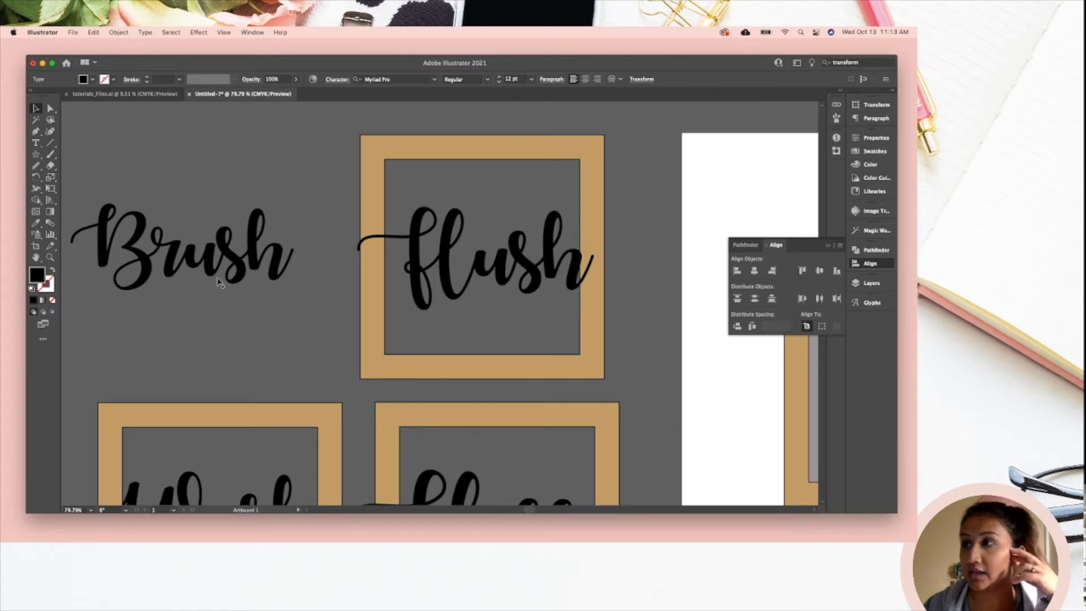
{"action": "scroll", "coordinate": [183, 296], "scroll_direction": "down", "scroll_amount": 1}
{"action": "scroll", "coordinate": [198, 288], "scroll_direction": "down", "scroll_amount": 4}
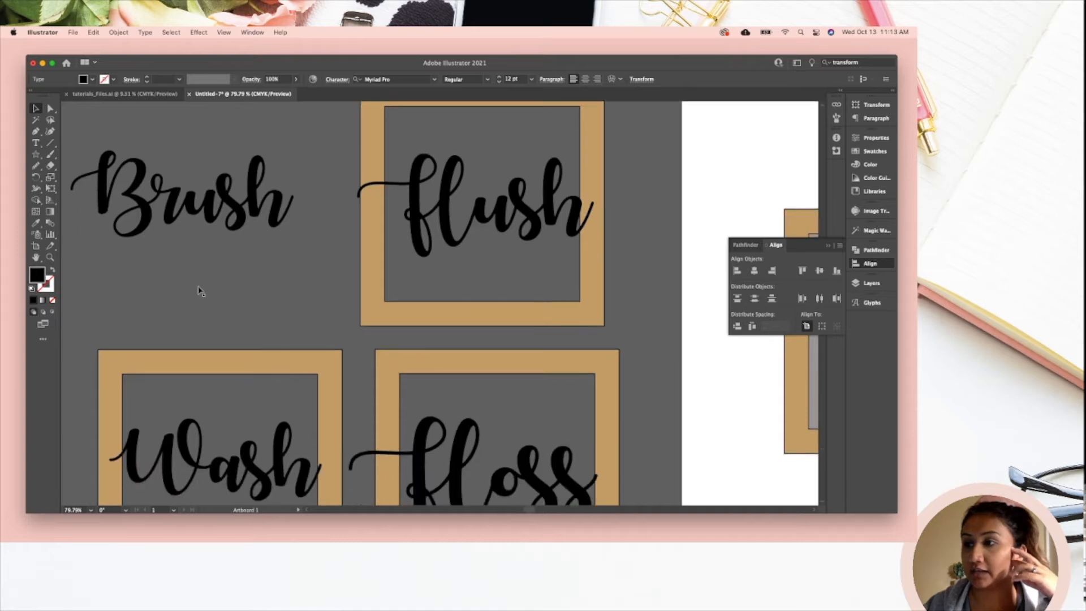
{"action": "scroll", "coordinate": [197, 292], "scroll_direction": "up", "scroll_amount": 1}
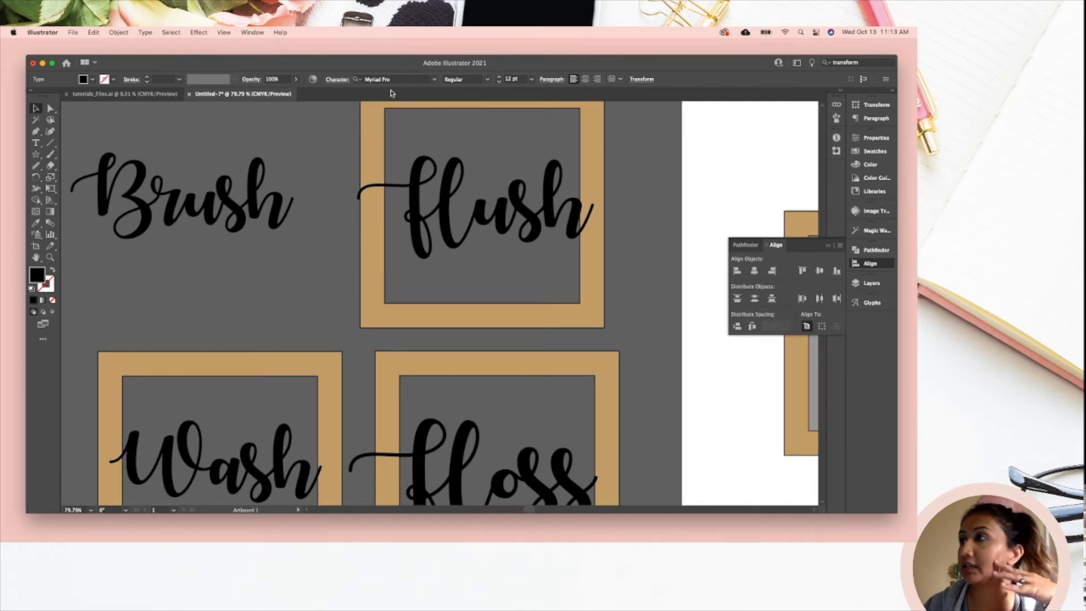
{"action": "left_click", "coordinate": [35, 143]}
{"action": "scroll", "coordinate": [435, 274], "scroll_direction": "right", "scroll_amount": 3}
{"action": "scroll", "coordinate": [436, 275], "scroll_direction": "right", "scroll_amount": 4}
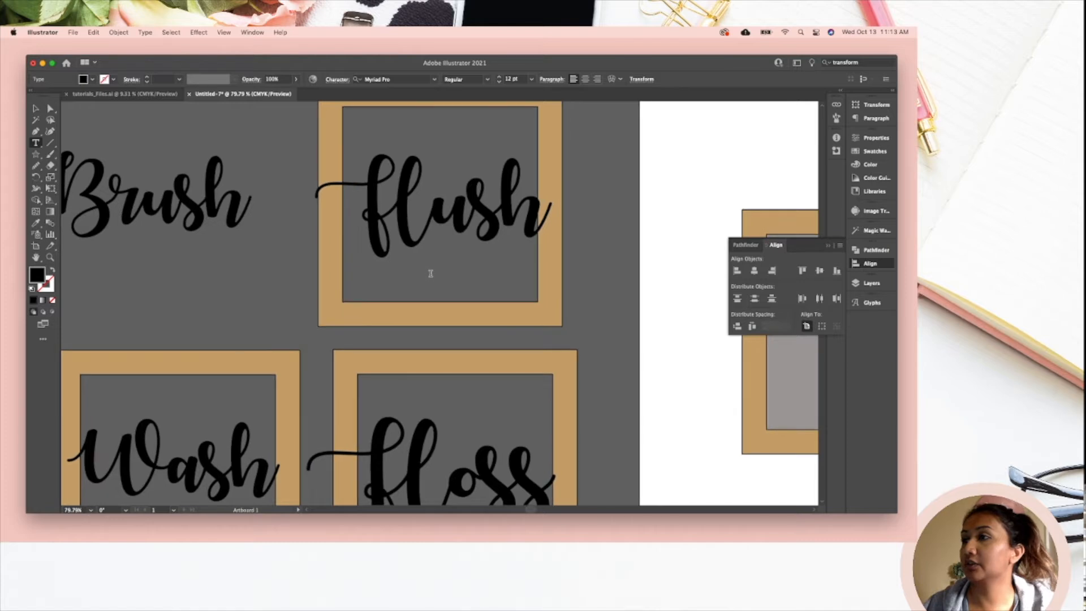
{"action": "scroll", "coordinate": [429, 279], "scroll_direction": "right", "scroll_amount": 3}
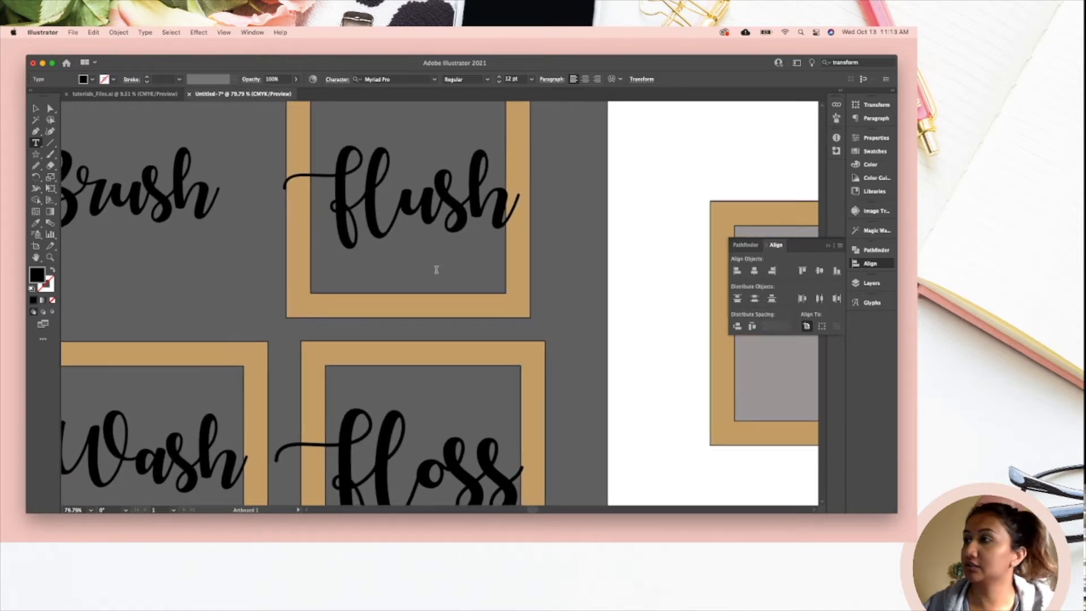
{"action": "scroll", "coordinate": [439, 275], "scroll_direction": "down", "scroll_amount": 10}
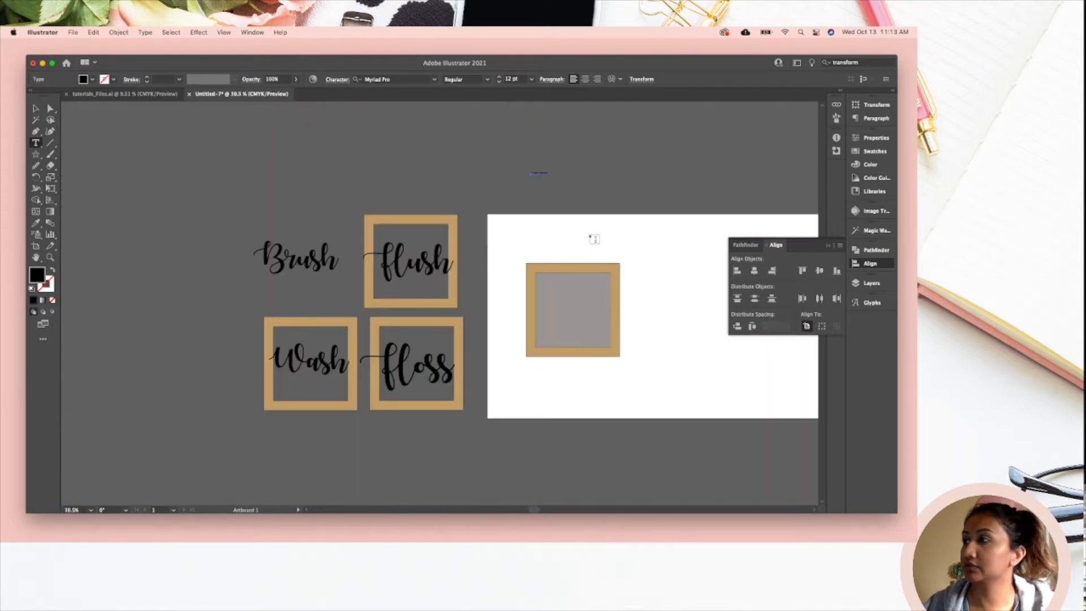
{"action": "scroll", "coordinate": [555, 266], "scroll_direction": "up", "scroll_amount": 3}
{"action": "scroll", "coordinate": [452, 300], "scroll_direction": "up", "scroll_amount": 4}
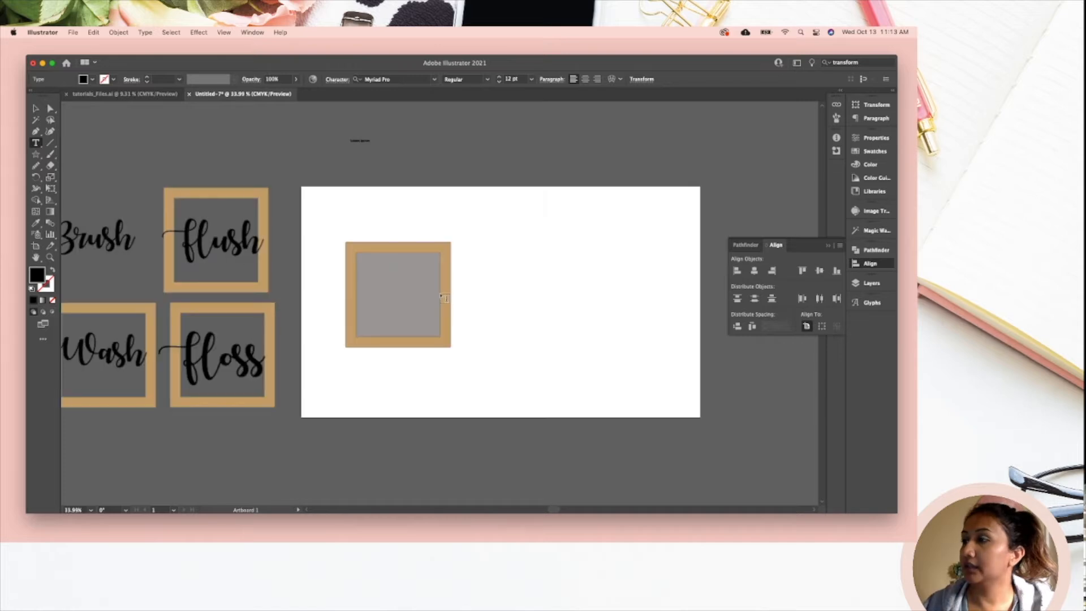
Move the placeholder text onto the artboard, enlarge it to about 67 pt, and replace its wording with "Brush"
{"action": "left_click", "coordinate": [32, 110]}
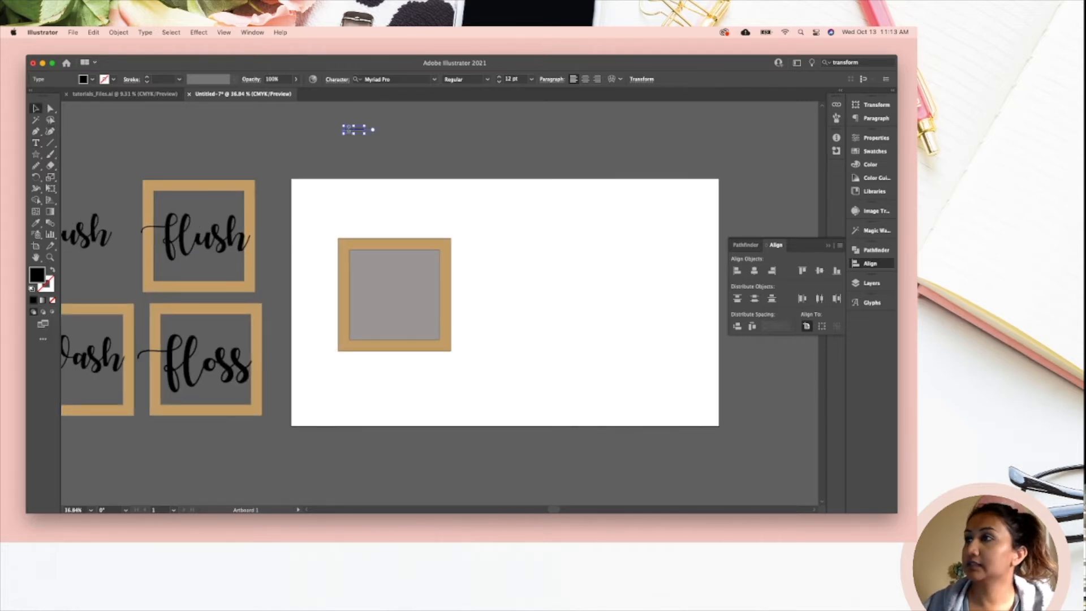
{"action": "left_click_drag", "start_coordinate": [494, 221], "coordinate": [575, 273]}
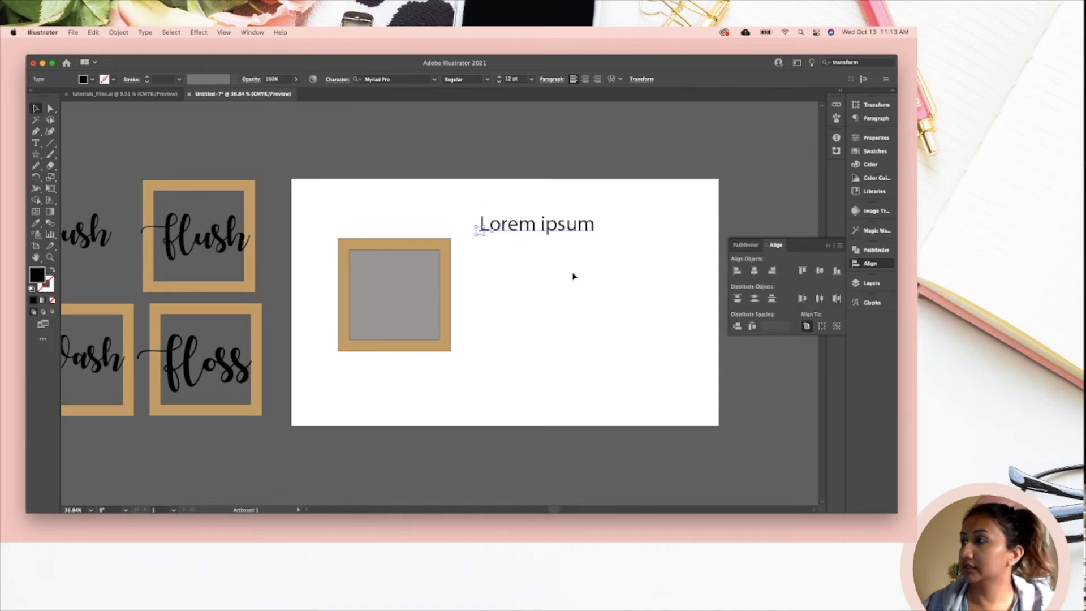
{"action": "triple_click", "coordinate": [529, 226]}
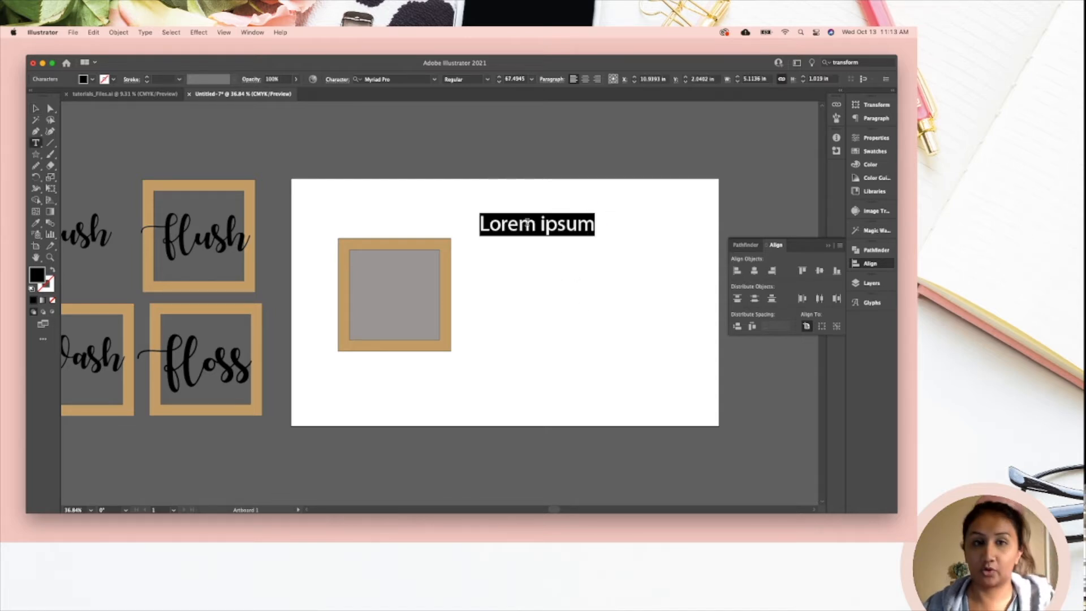
{"action": "type", "text": "Brush"}
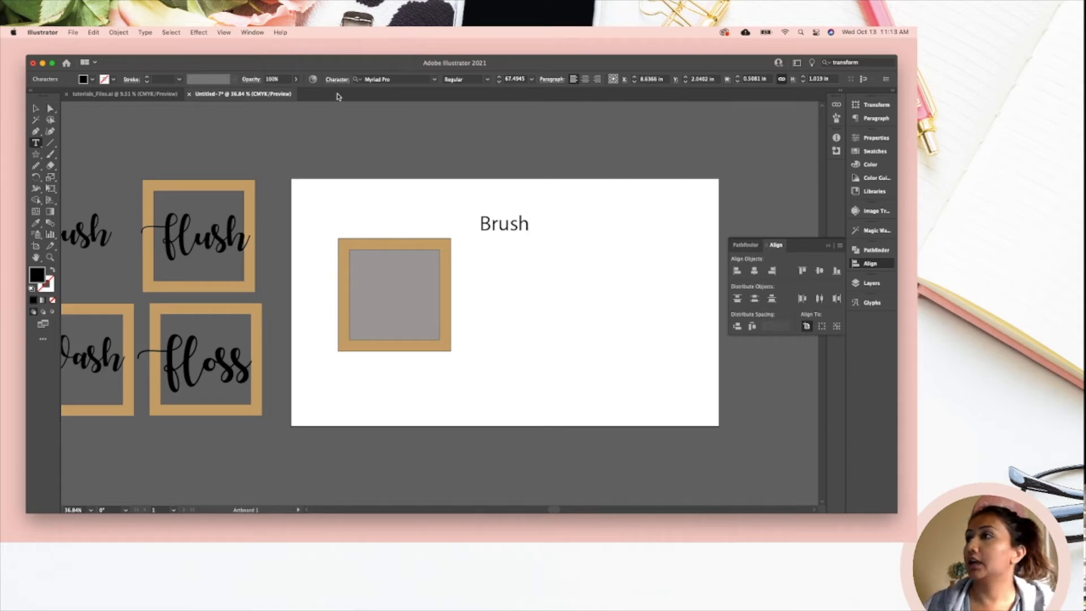
{"action": "left_click", "coordinate": [36, 109]}
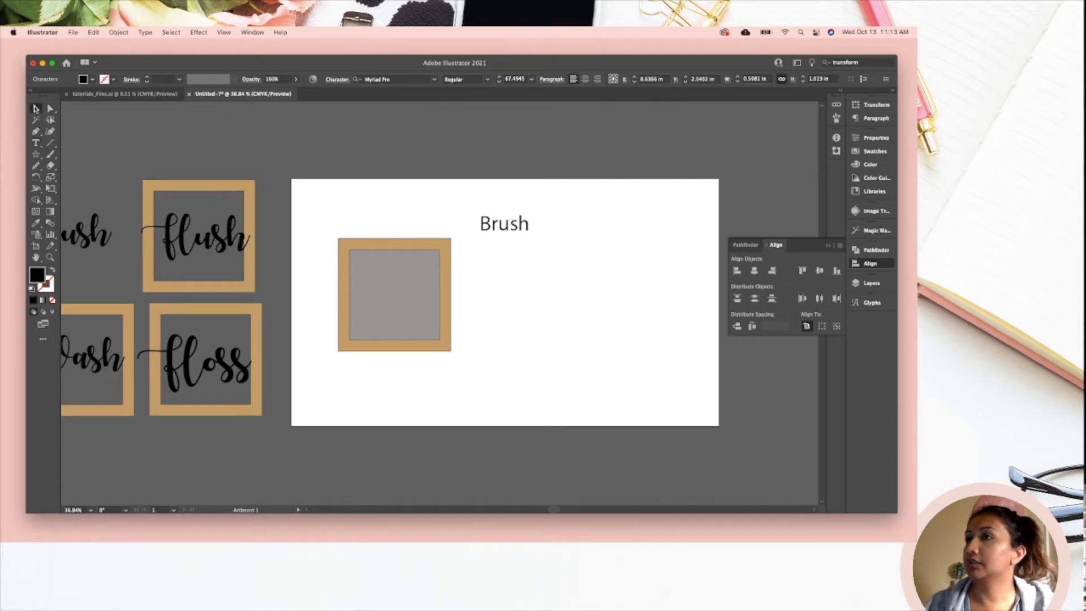
Set the font of the new Brush text on the artboard to AutumninNovember
{"action": "left_click", "coordinate": [520, 235]}
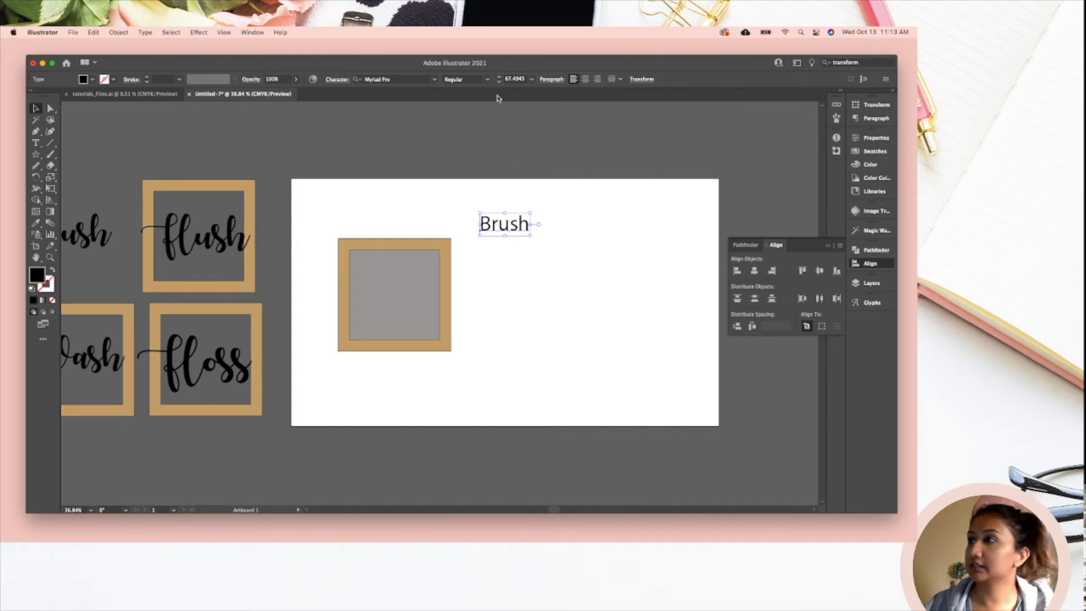
{"action": "left_click", "coordinate": [435, 80]}
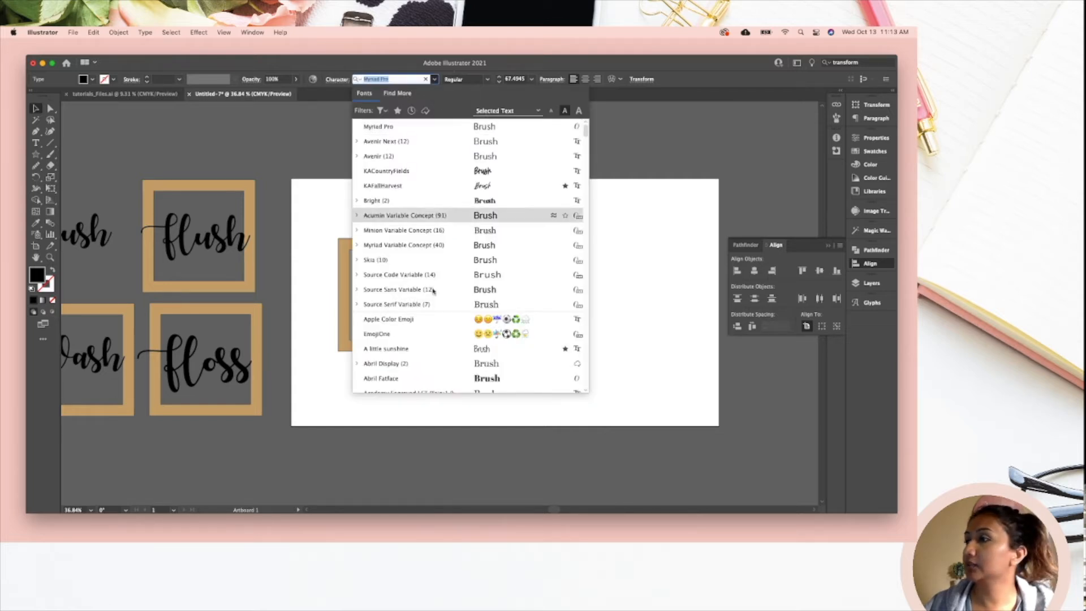
{"action": "scroll", "coordinate": [431, 291], "scroll_direction": "down", "scroll_amount": 10}
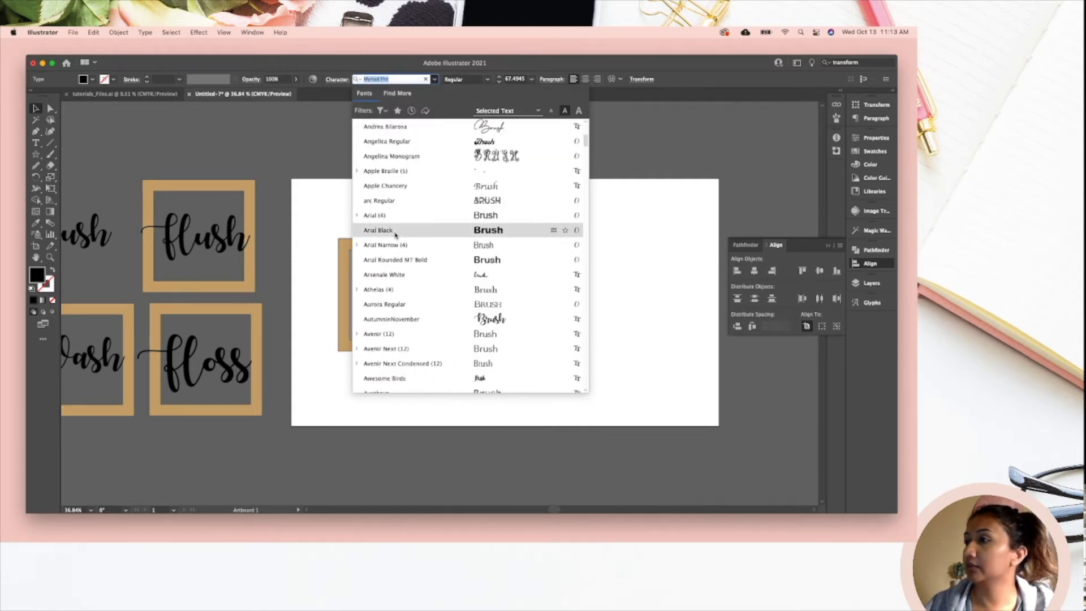
{"action": "scroll", "coordinate": [389, 244], "scroll_direction": "up", "scroll_amount": 1}
{"action": "left_click", "coordinate": [389, 214]}
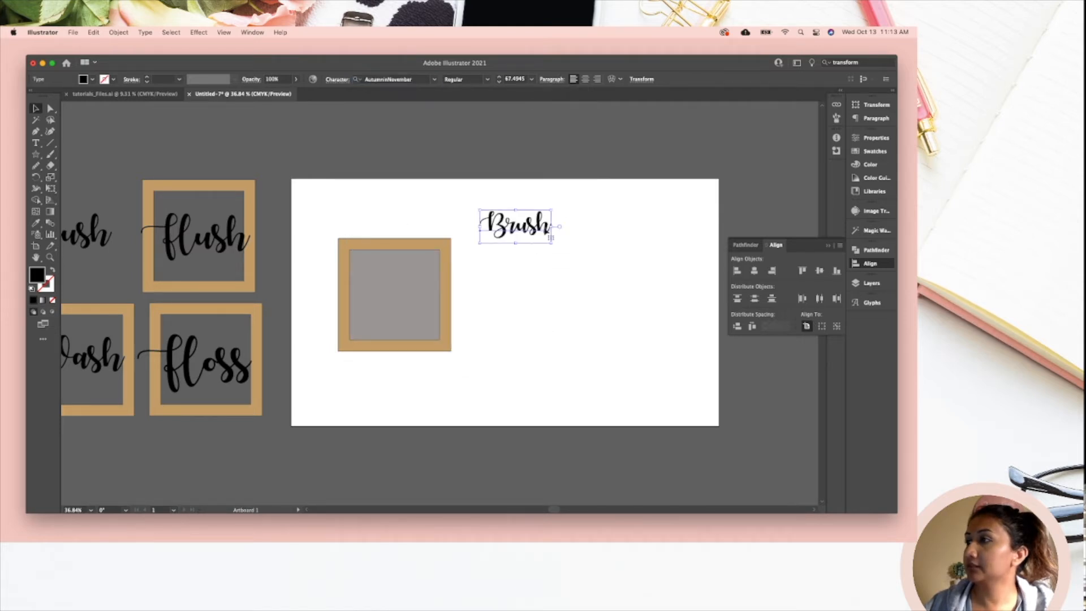
Enlarge the new Brush text to about 109 pt, move the frame off the grey square, and centre the word over the frame
{"action": "left_click_drag", "start_coordinate": [551, 226], "coordinate": [595, 226]}
{"action": "mouse_move", "coordinate": [427, 247]}
{"action": "left_mouse_down"}
{"action": "mouse_move", "coordinate": [589, 267]}
{"action": "mouse_move", "coordinate": [579, 266]}
{"action": "left_mouse_up"}
{"action": "left_click_drag", "start_coordinate": [534, 239], "coordinate": [538, 325]}
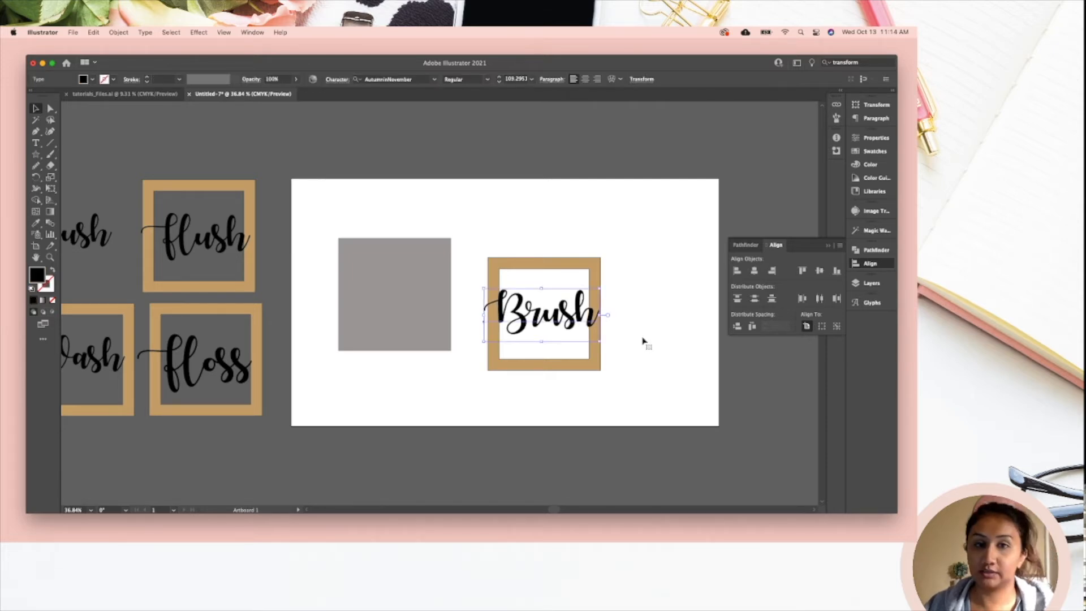
Scale the Brush text down to about 98.6 pt so both ends overlap the frame without extending past its outer edges
{"action": "scroll", "coordinate": [639, 332], "scroll_direction": "up", "scroll_amount": 5}
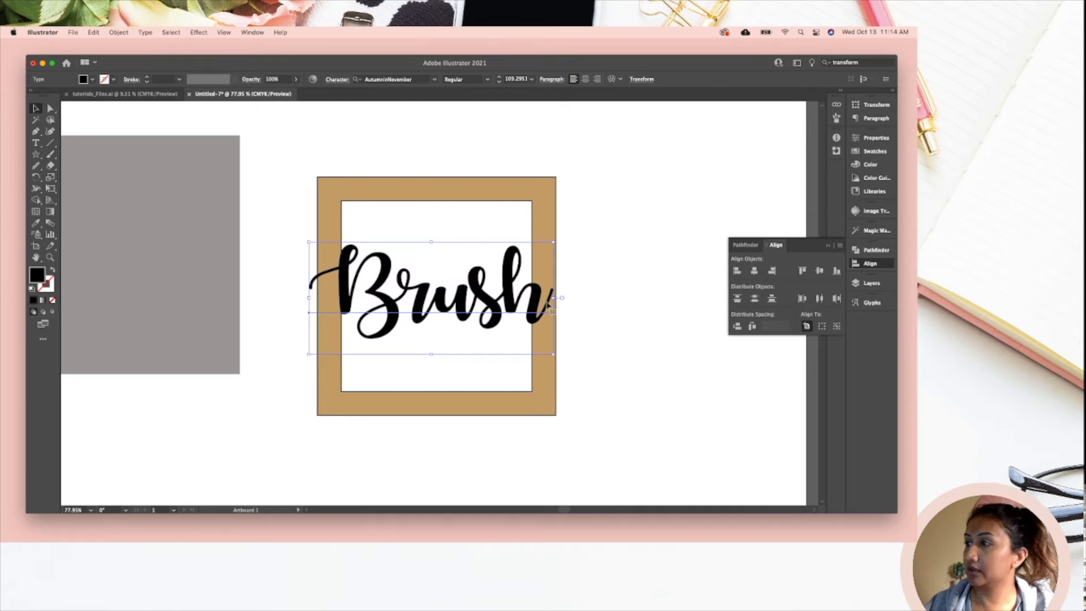
{"action": "left_click_drag", "start_coordinate": [309, 298], "coordinate": [319, 298]}
{"action": "left_click_drag", "start_coordinate": [559, 297], "coordinate": [543, 297]}
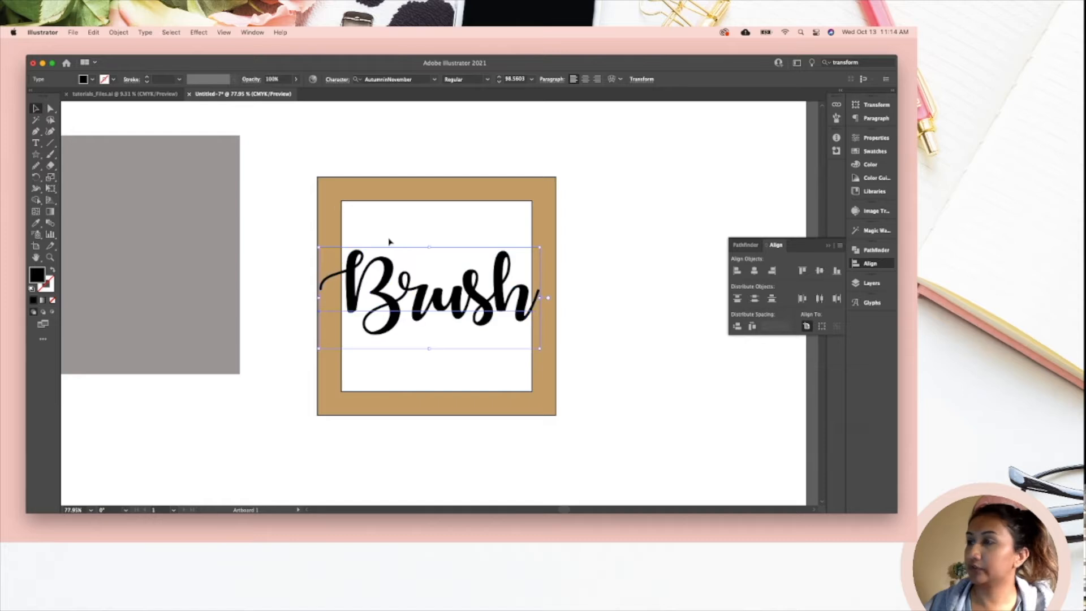
Examine where the first and last strokes of the word Brush overlap the sides of the frame
{"action": "scroll", "coordinate": [352, 291], "scroll_direction": "up", "scroll_amount": 3}
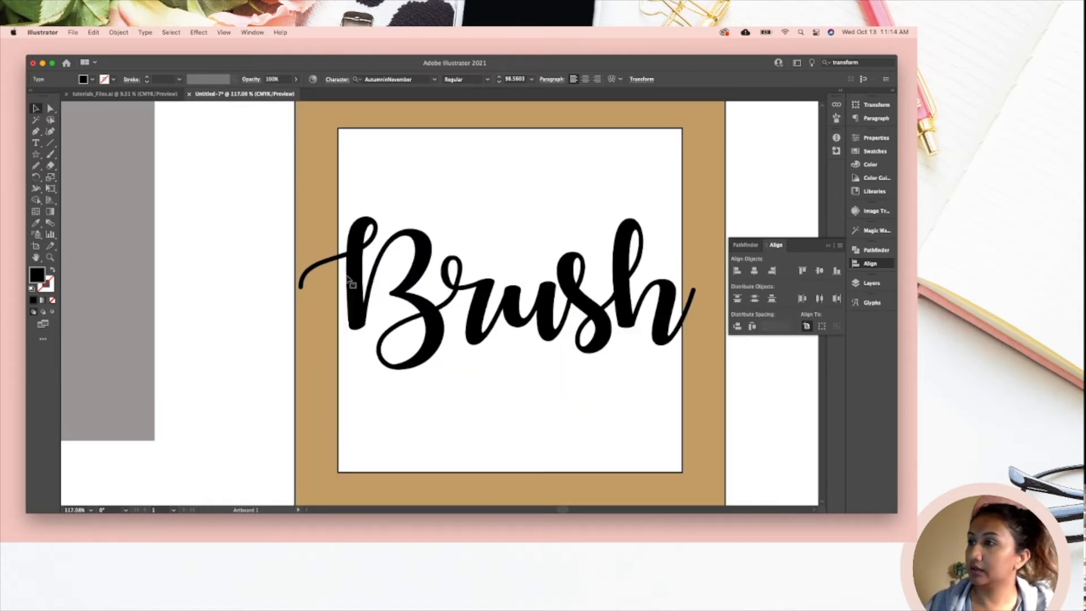
{"action": "scroll", "coordinate": [351, 288], "scroll_direction": "up", "scroll_amount": 2}
{"action": "left_click", "coordinate": [351, 266]}
{"action": "scroll", "coordinate": [547, 258], "scroll_direction": "right", "scroll_amount": 3}
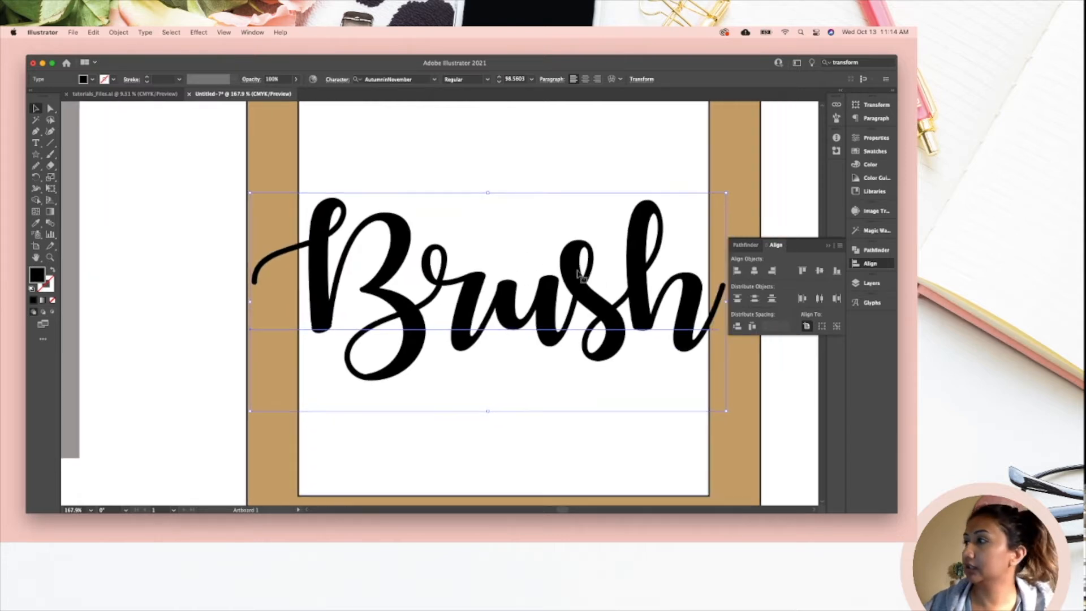
{"action": "scroll", "coordinate": [577, 274], "scroll_direction": "right", "scroll_amount": 3}
{"action": "scroll", "coordinate": [536, 138], "scroll_direction": "right", "scroll_amount": 2}
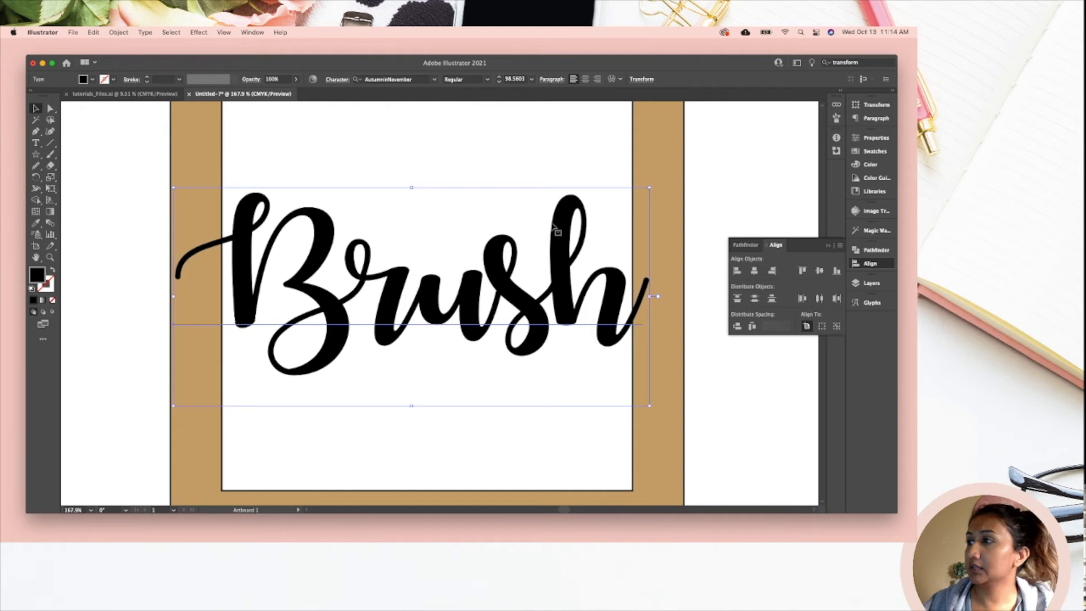
{"action": "scroll", "coordinate": [554, 226], "scroll_direction": "right", "scroll_amount": 1}
{"action": "left_click", "coordinate": [649, 204]}
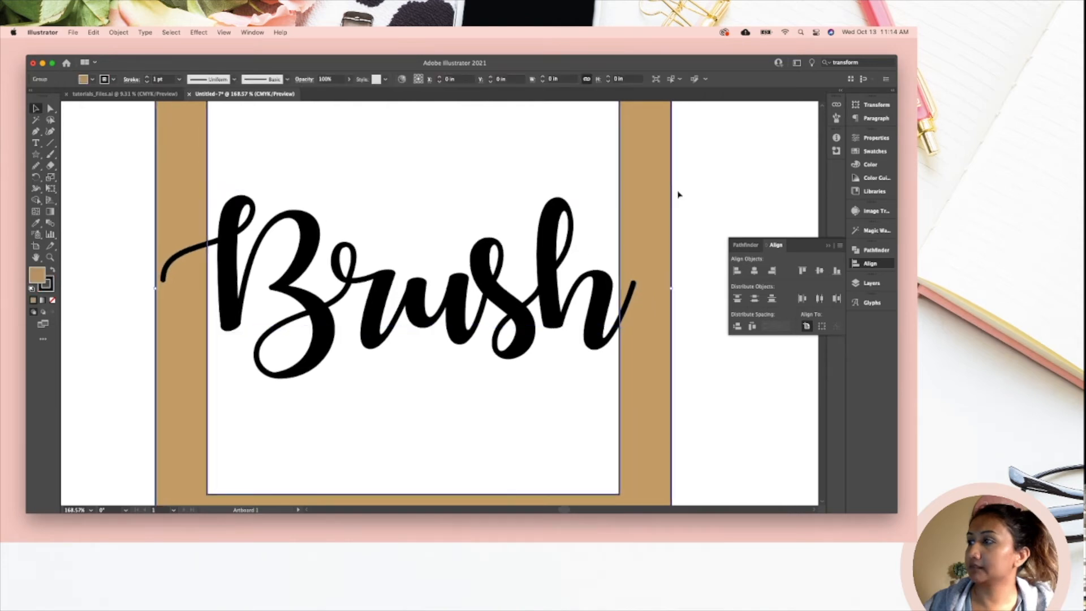
{"action": "scroll", "coordinate": [678, 194], "scroll_direction": "down", "scroll_amount": 5, "text": "alt"}
{"action": "left_click", "coordinate": [587, 232]}
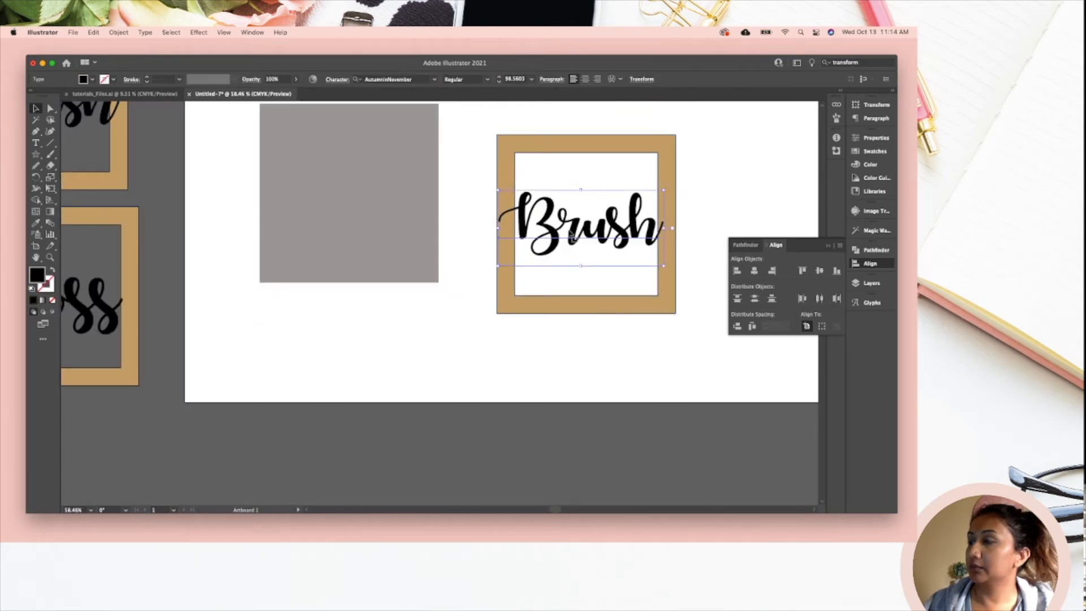
Convert the Brush text in the frame to outlines and check where its letters overlap
{"action": "scroll", "coordinate": [577, 235], "scroll_direction": "right", "scroll_amount": 1}
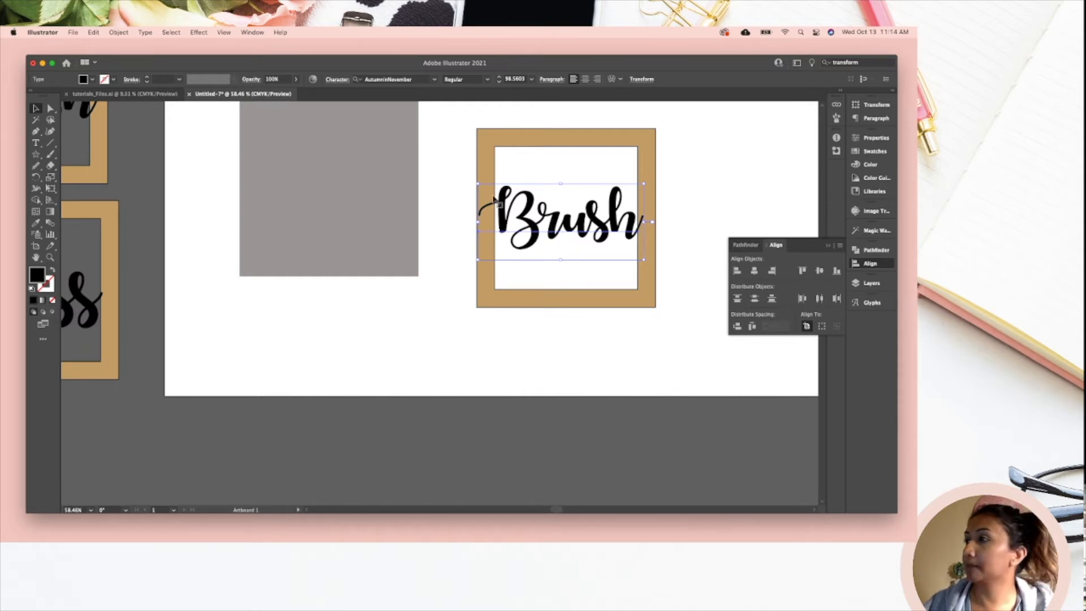
{"action": "right_click", "coordinate": [557, 218]}
{"action": "left_click", "coordinate": [593, 306]}
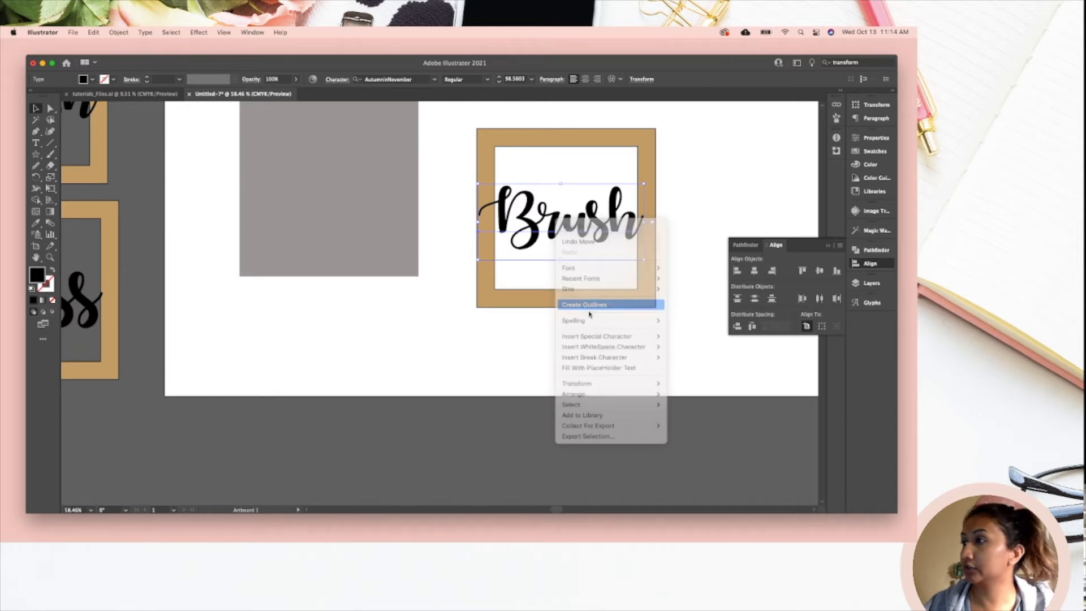
{"action": "scroll", "coordinate": [585, 225], "scroll_direction": "up", "scroll_amount": 5}
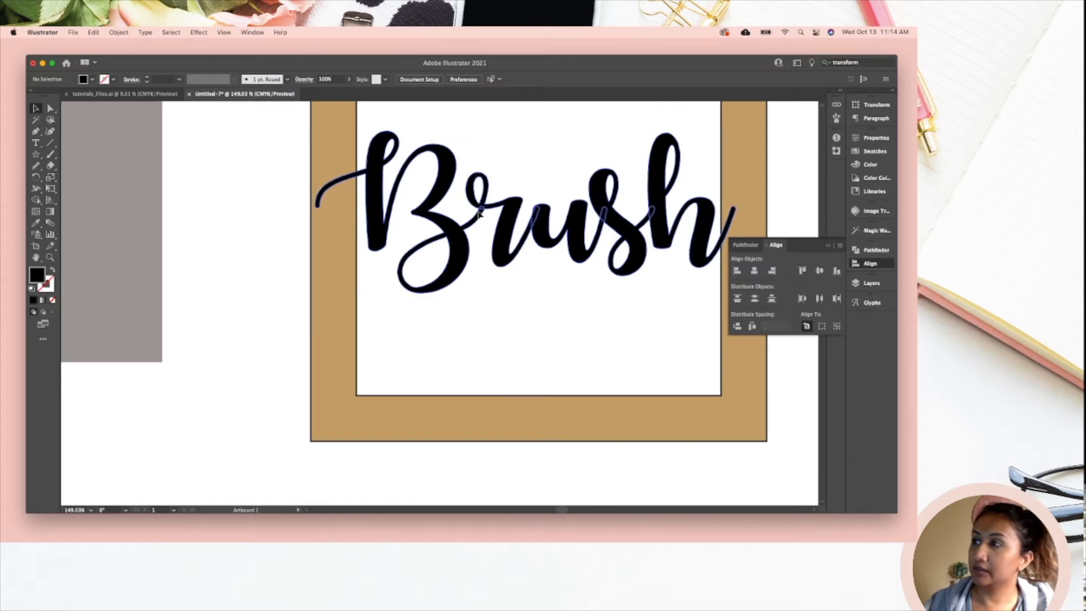
{"action": "scroll", "coordinate": [480, 211], "scroll_direction": "up", "scroll_amount": 5}
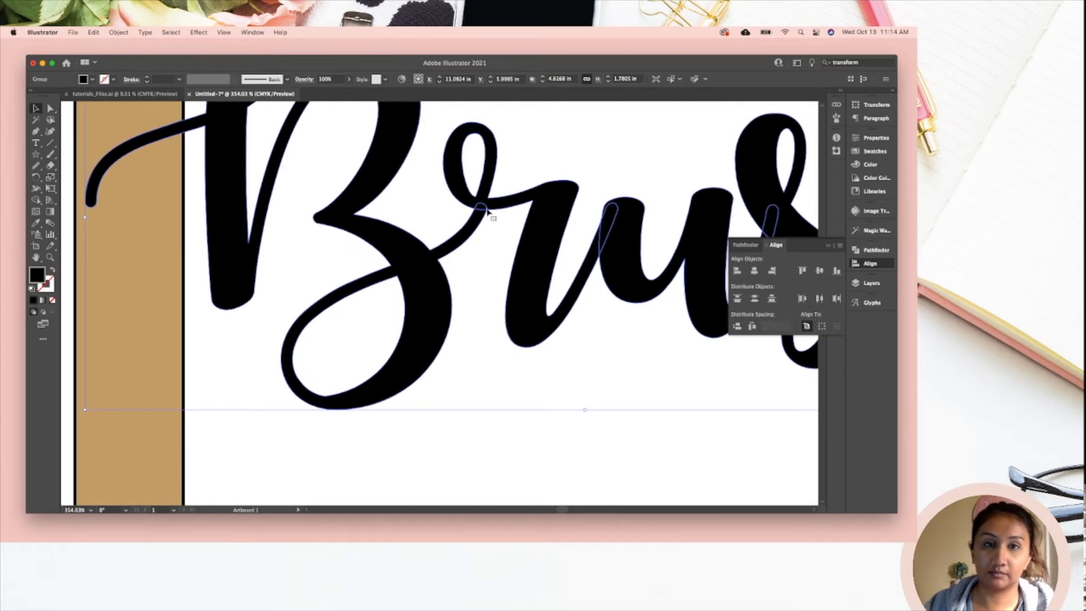
{"action": "left_click", "coordinate": [608, 170]}
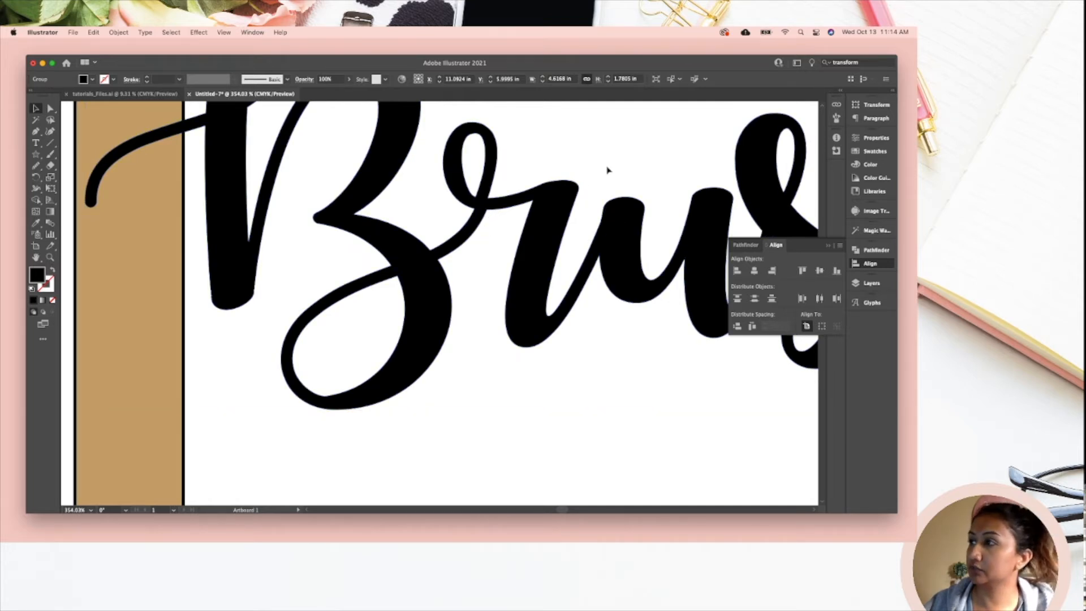
Merge the overlapping outlined letters of Brush into one shape with Pathfinder Unite
{"action": "scroll", "coordinate": [624, 218], "scroll_direction": "down", "scroll_amount": 3}
{"action": "scroll", "coordinate": [624, 217], "scroll_direction": "down", "scroll_amount": 2}
{"action": "left_click", "coordinate": [624, 217]}
{"action": "scroll", "coordinate": [724, 265], "scroll_direction": "right", "scroll_amount": 3}
{"action": "left_click", "coordinate": [745, 244]}
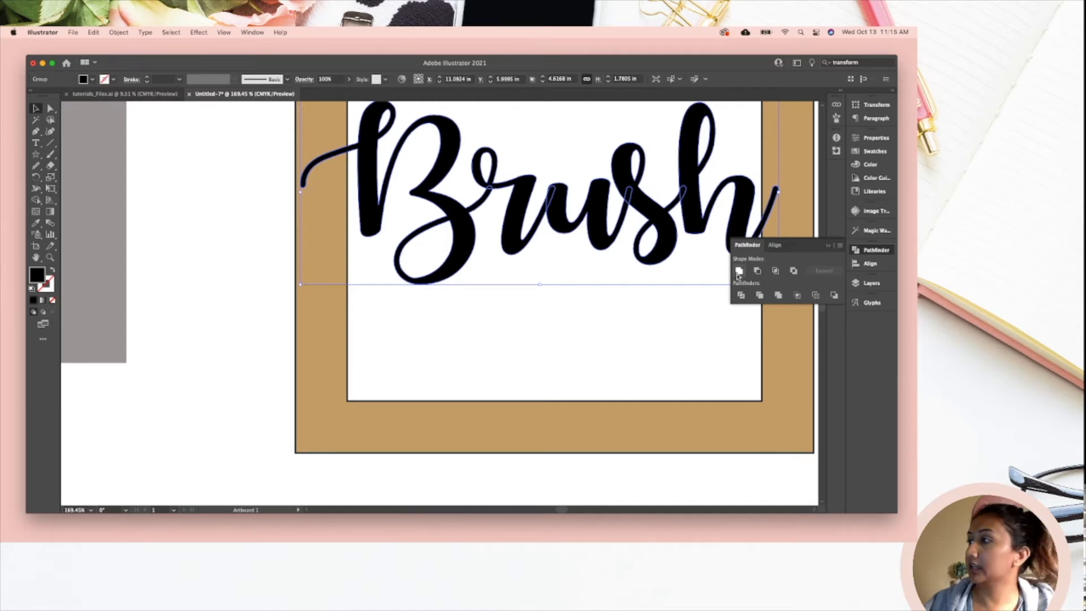
{"action": "left_click", "coordinate": [738, 273]}
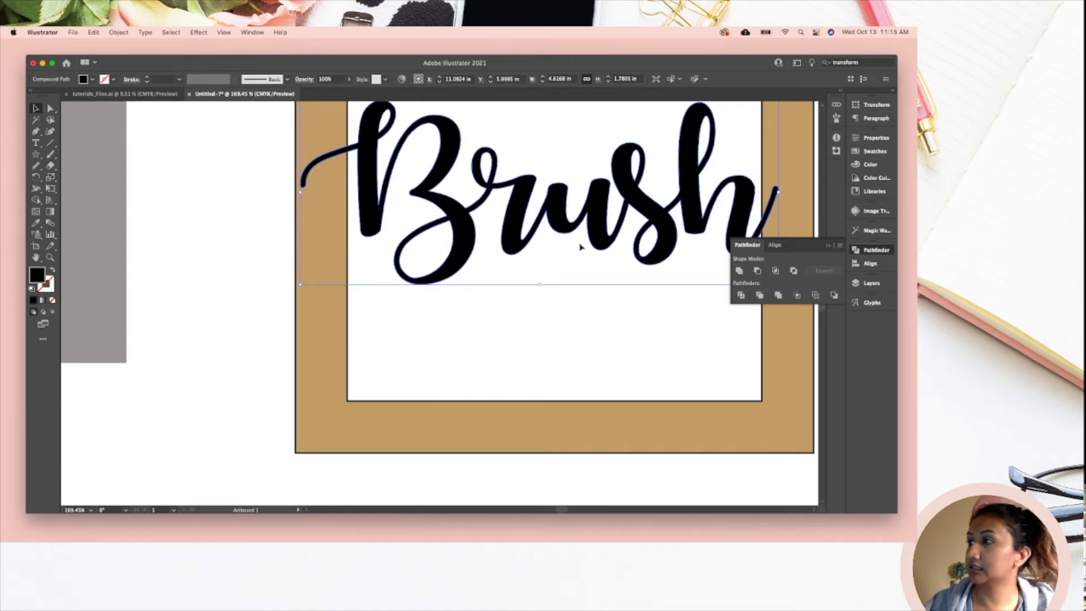
{"action": "scroll", "coordinate": [574, 242], "scroll_direction": "up", "scroll_amount": 3}
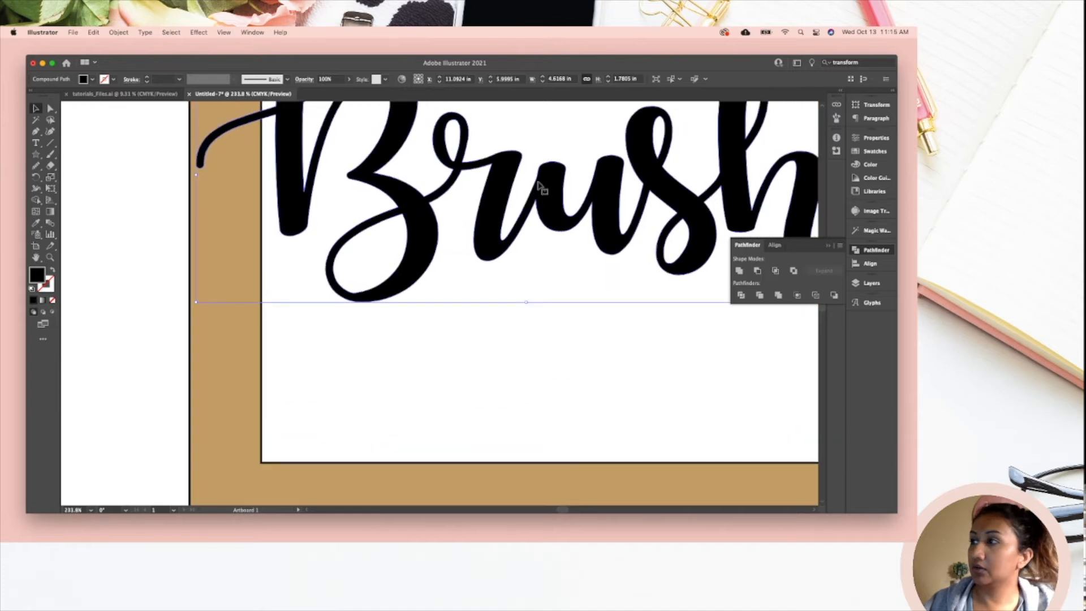
{"action": "scroll", "coordinate": [608, 213], "scroll_direction": "down", "scroll_amount": 2}
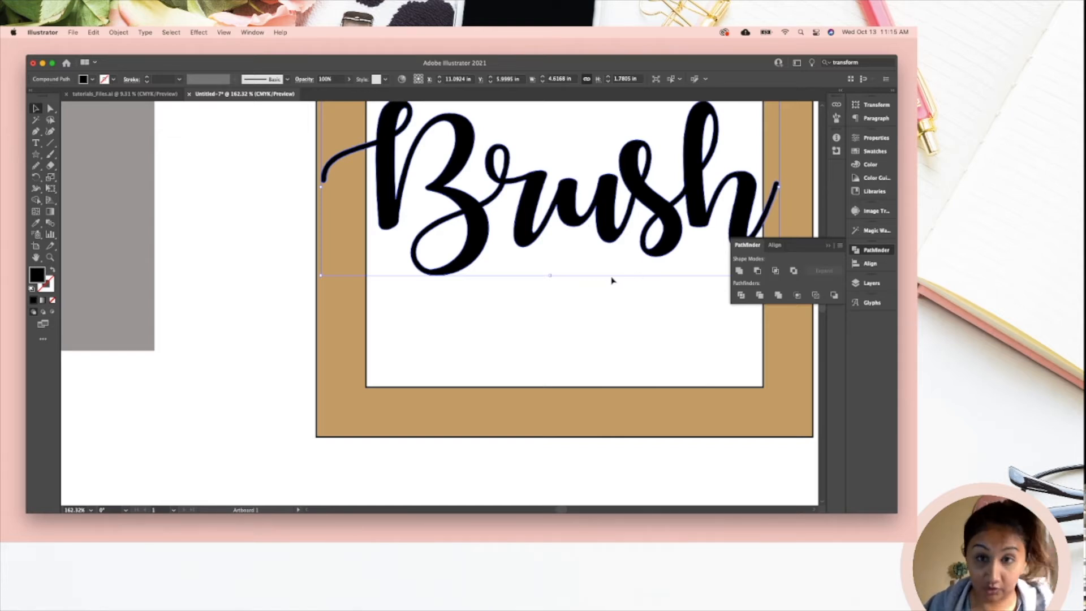
{"action": "left_click", "coordinate": [532, 337]}
{"action": "scroll", "coordinate": [536, 332], "scroll_direction": "up", "scroll_amount": 1}
Thicken the merged Brush word by giving it a 2 pt black stroke
{"action": "left_click", "coordinate": [512, 243]}
{"action": "scroll", "coordinate": [562, 259], "scroll_direction": "up", "scroll_amount": 1}
{"action": "scroll", "coordinate": [562, 259], "scroll_direction": "right", "scroll_amount": 1}
{"action": "scroll", "coordinate": [564, 263], "scroll_direction": "down", "scroll_amount": 2}
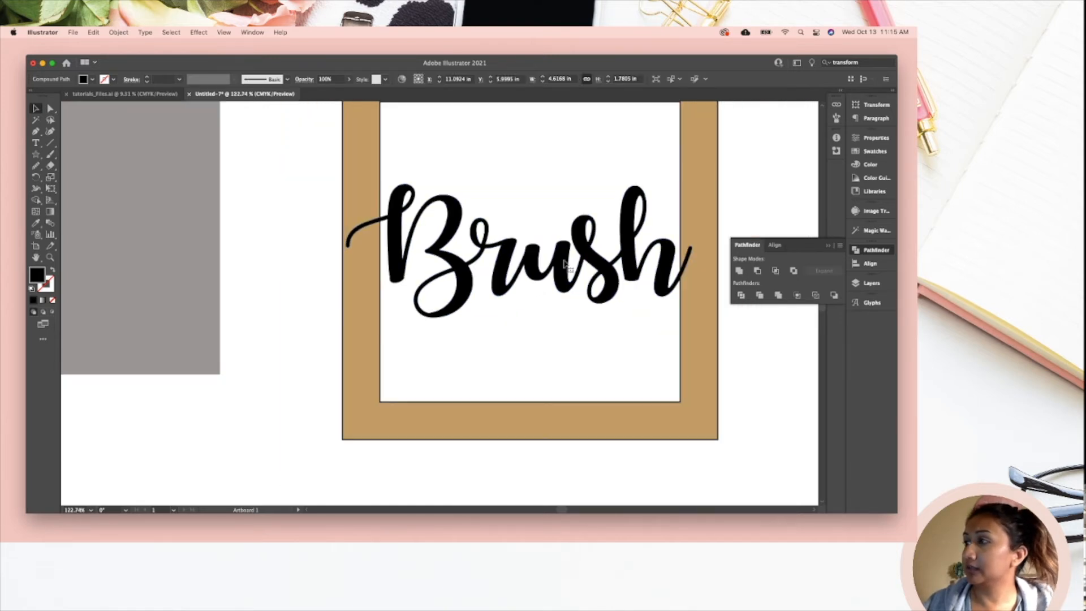
{"action": "scroll", "coordinate": [563, 267], "scroll_direction": "up", "scroll_amount": 1}
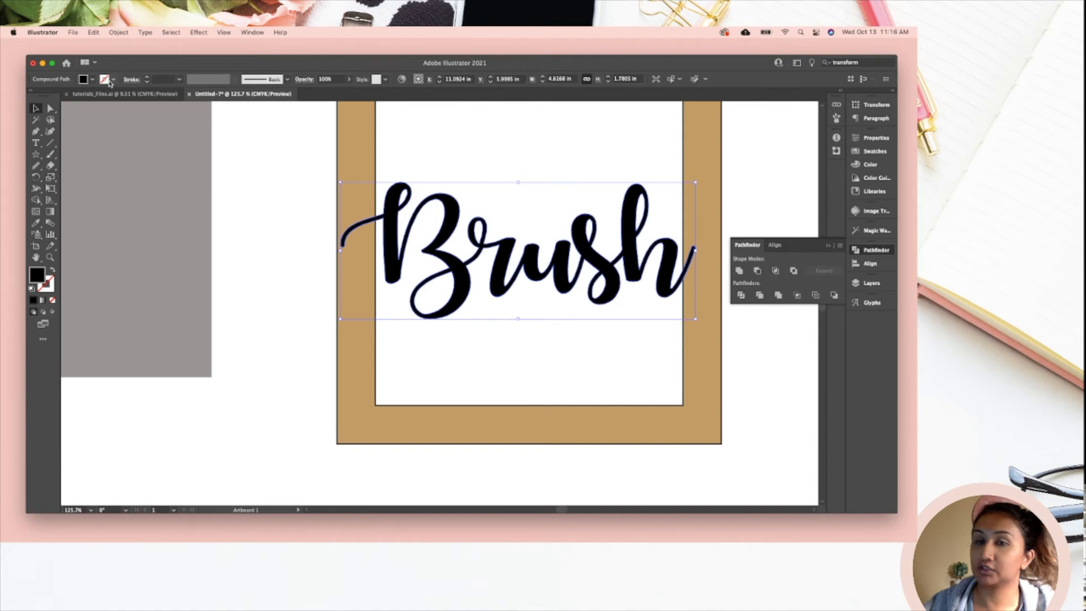
{"action": "left_click", "coordinate": [146, 79]}
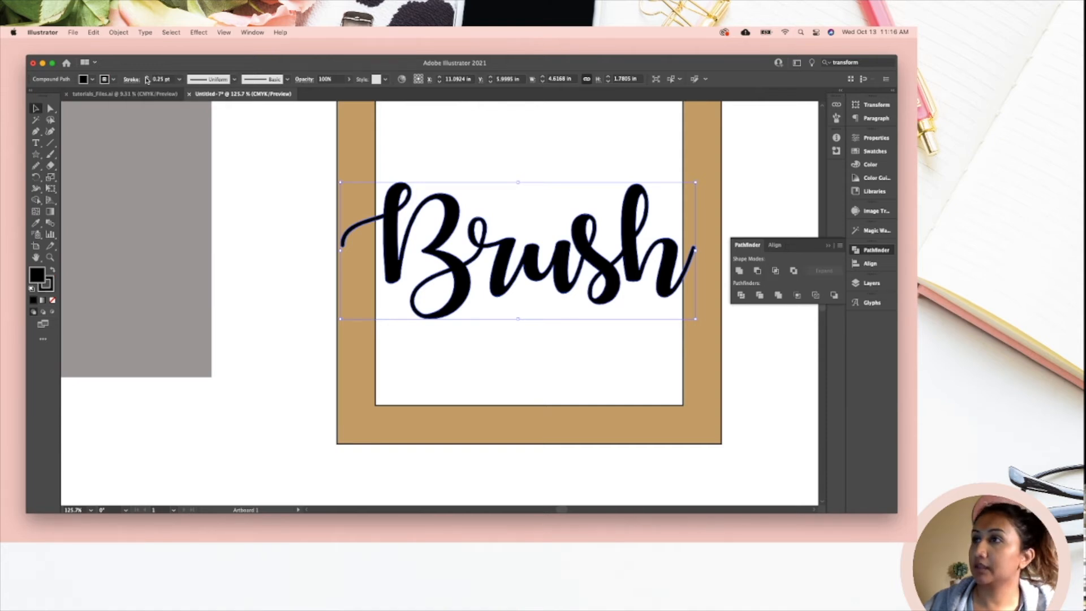
{"action": "left_click", "coordinate": [146, 79]}
{"action": "left_click", "coordinate": [145, 79]}
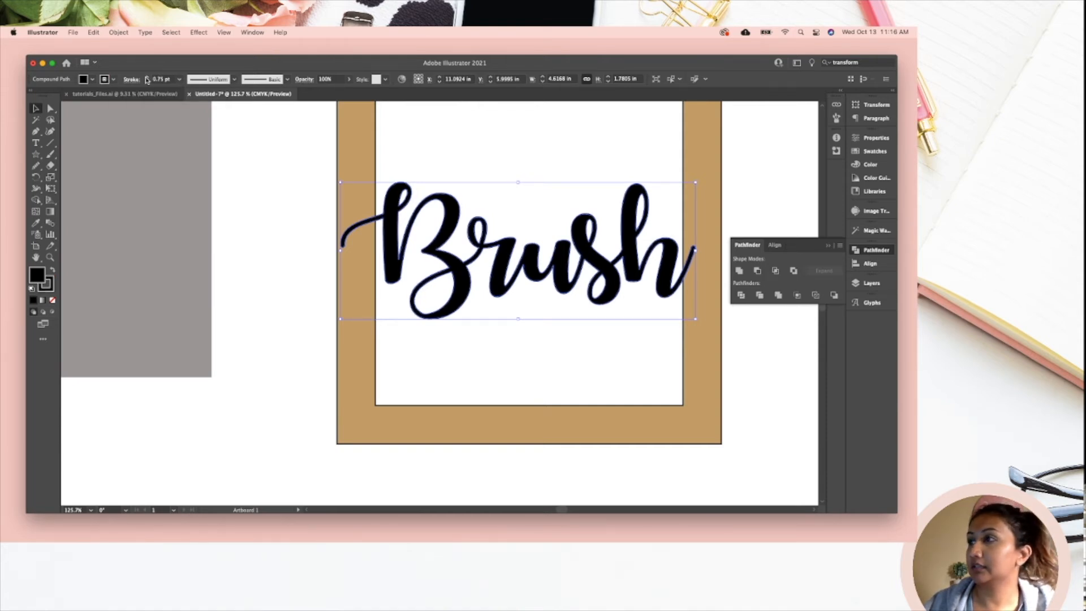
{"action": "left_click", "coordinate": [146, 80]}
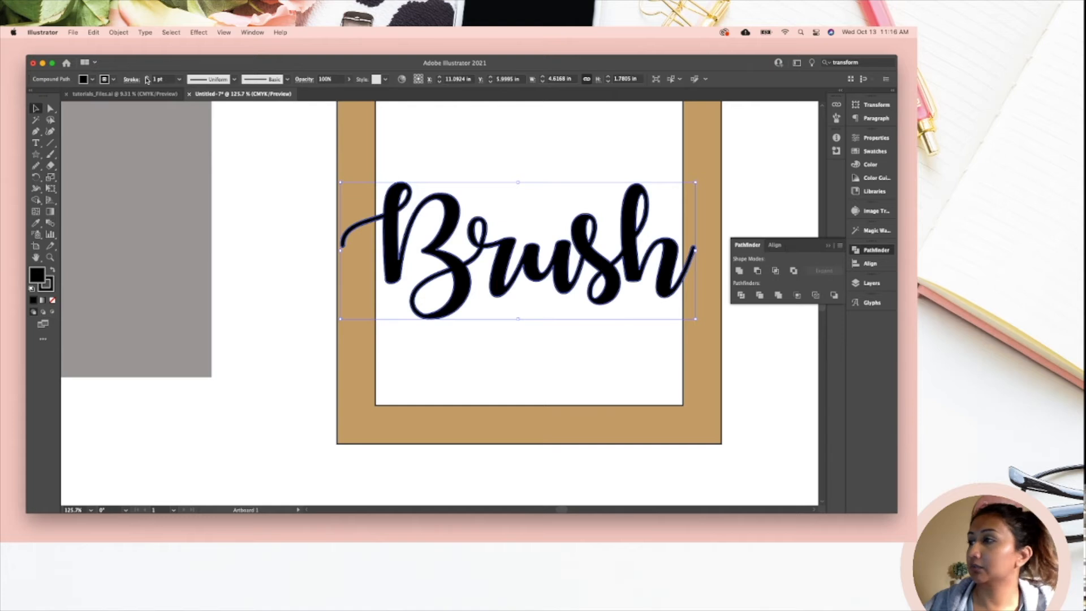
{"action": "left_click", "coordinate": [147, 79]}
{"action": "left_click", "coordinate": [493, 139]}
{"action": "left_click", "coordinate": [402, 204]}
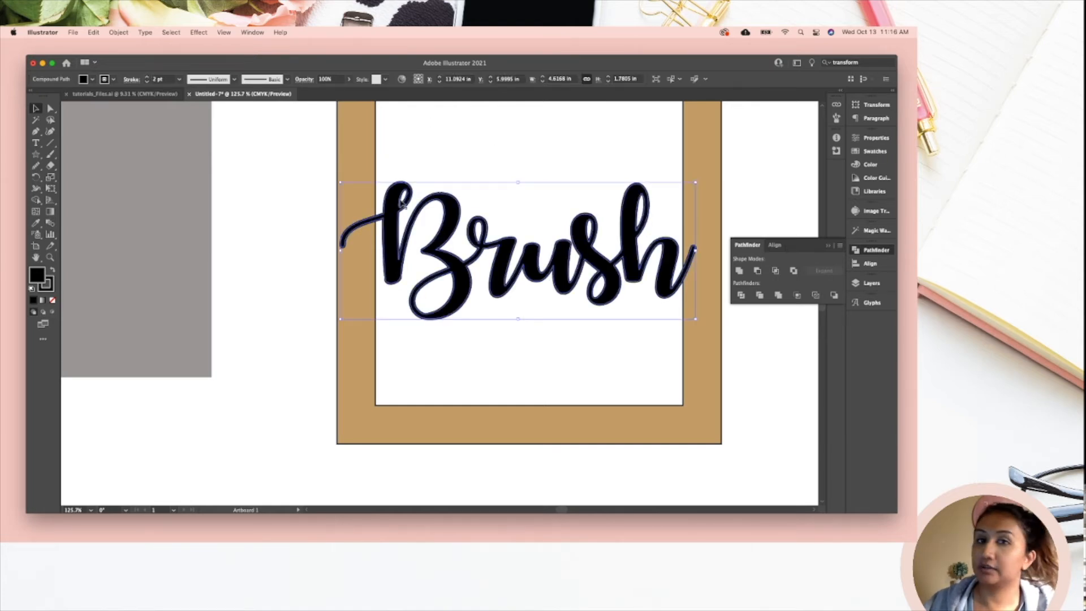
Expand the fill and stroke of the thickened Brush word
{"action": "scroll", "coordinate": [401, 204], "scroll_direction": "up", "scroll_amount": 5}
{"action": "scroll", "coordinate": [390, 186], "scroll_direction": "up", "scroll_amount": 5}
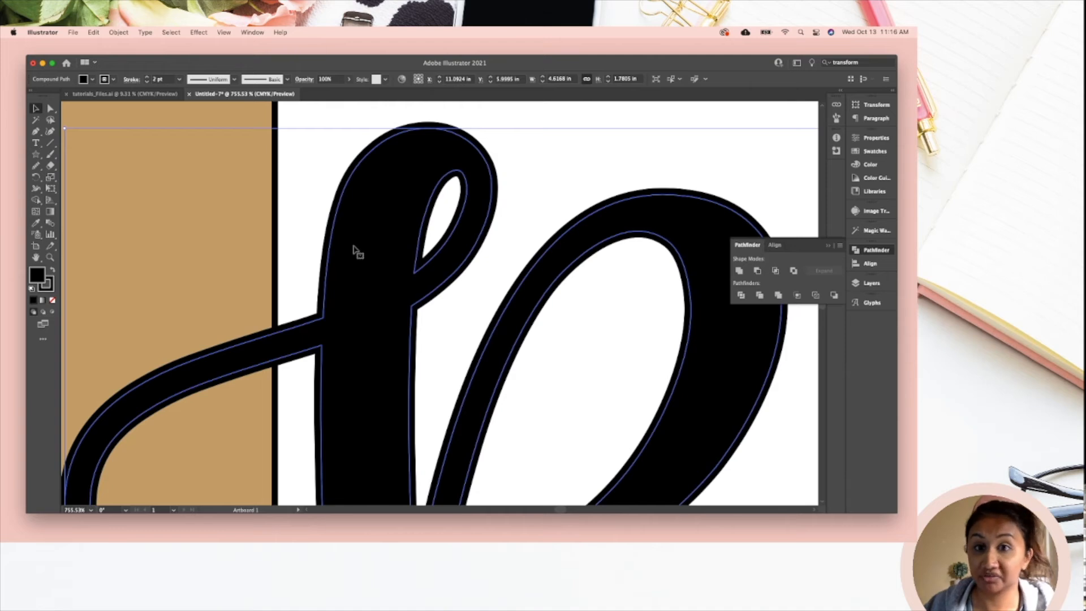
{"action": "key", "text": "super+shift+a"}
{"action": "scroll", "coordinate": [328, 251], "scroll_direction": "down", "scroll_amount": 2}
{"action": "left_click", "coordinate": [371, 184]}
{"action": "scroll", "coordinate": [371, 184], "scroll_direction": "down", "scroll_amount": 8}
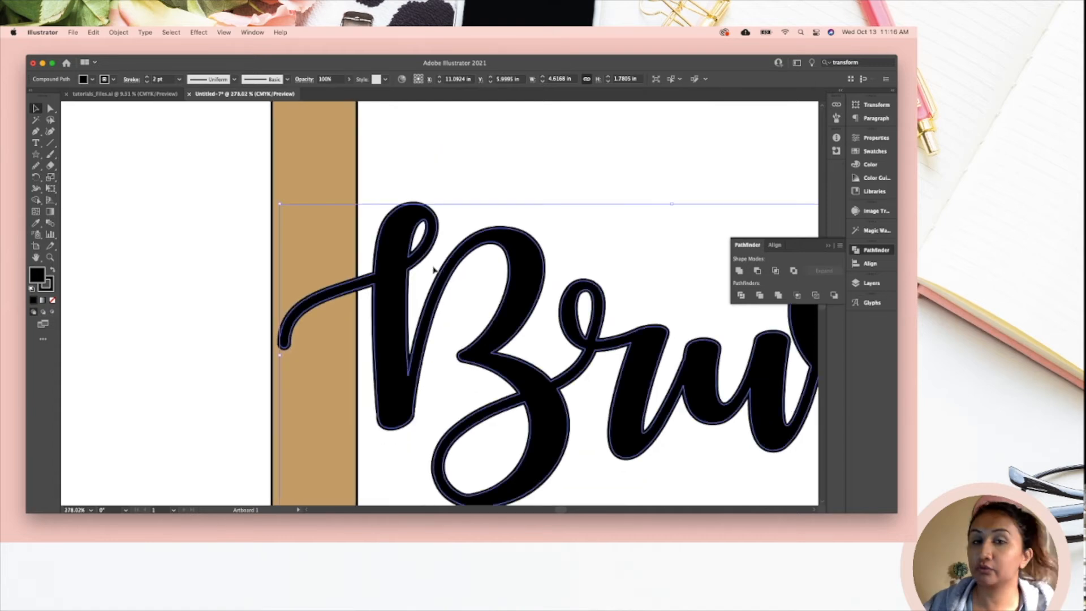
{"action": "scroll", "coordinate": [425, 266], "scroll_direction": "up", "scroll_amount": 5}
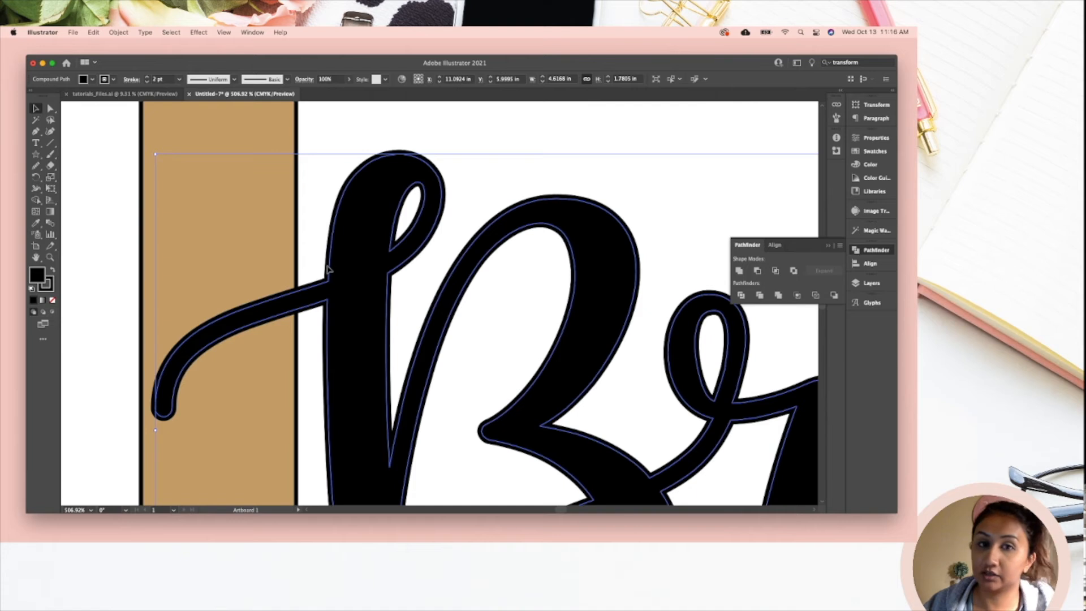
{"action": "left_click", "coordinate": [117, 33]}
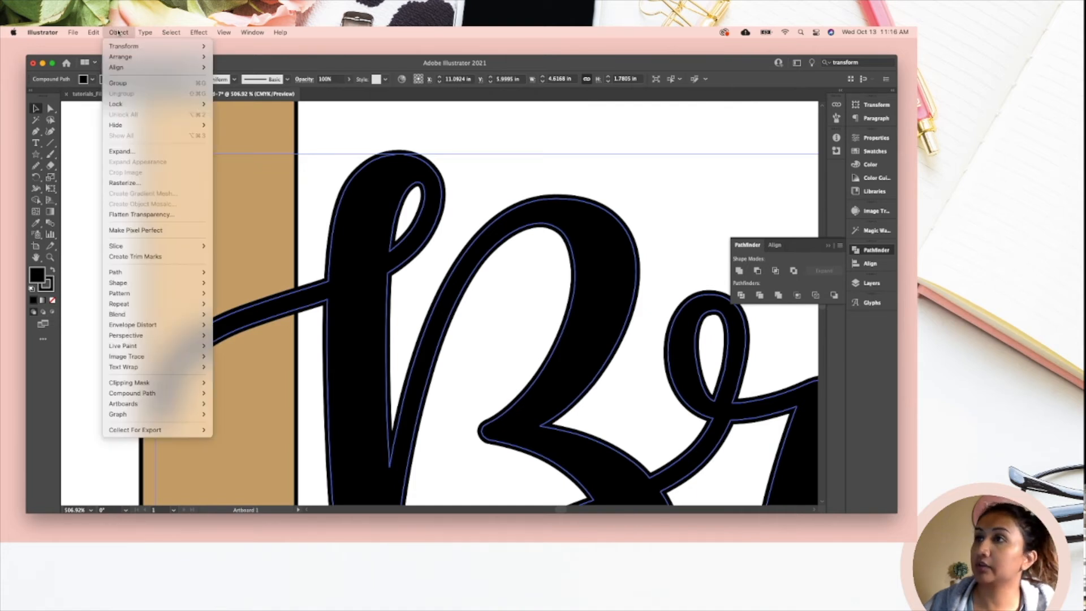
{"action": "left_click", "coordinate": [121, 152]}
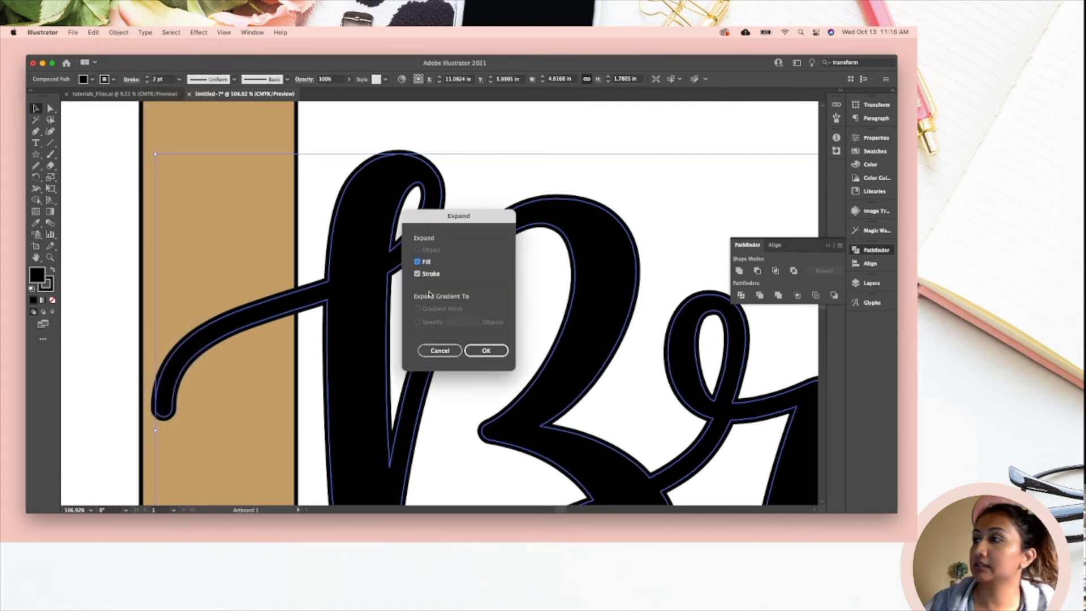
{"action": "left_click", "coordinate": [488, 352]}
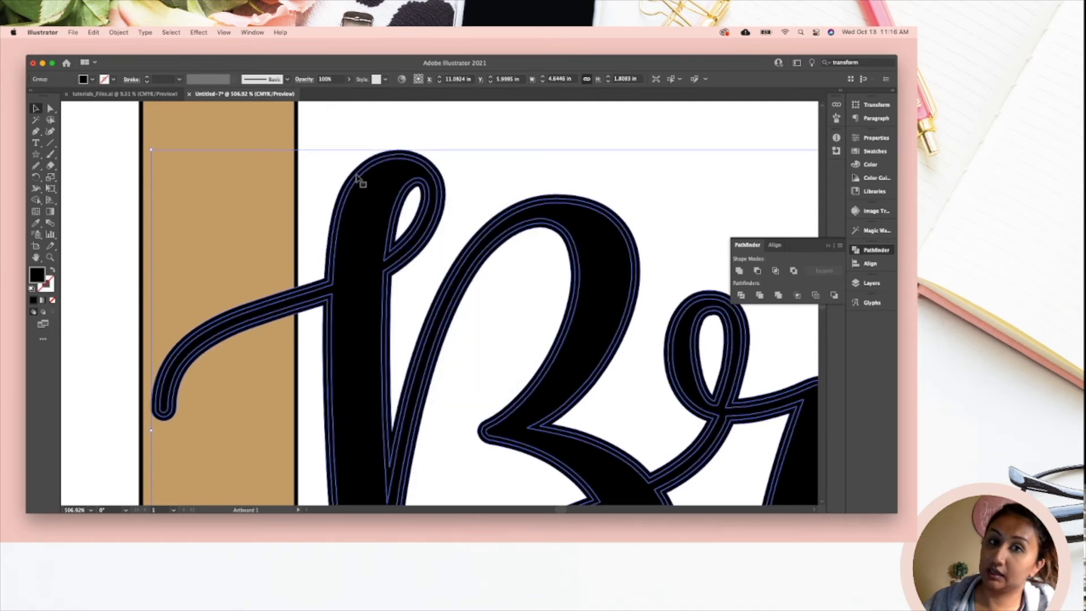
Unite the expanded stroke and fill of the Brush word into a single shape
{"action": "scroll", "coordinate": [357, 178], "scroll_direction": "up", "scroll_amount": 5}
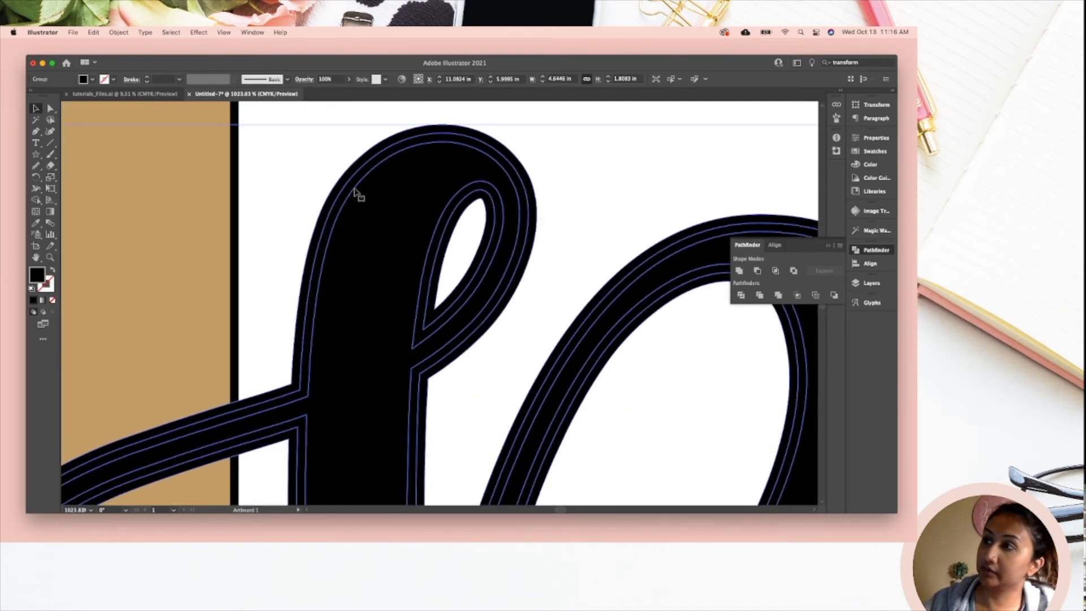
{"action": "left_click", "coordinate": [741, 276]}
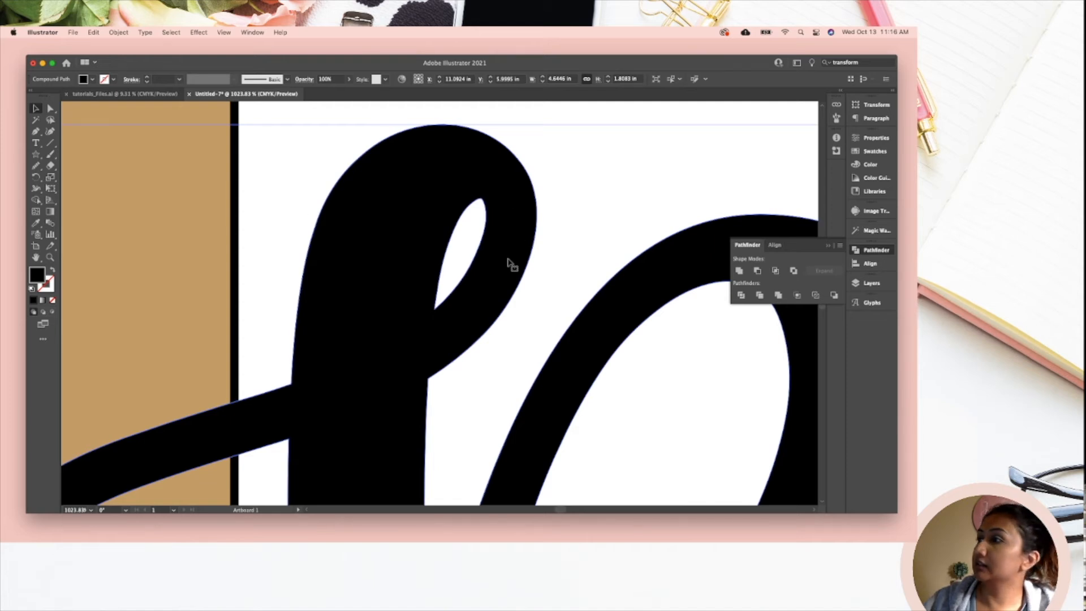
{"action": "scroll", "coordinate": [584, 160], "scroll_direction": "down", "scroll_amount": 6}
{"action": "left_click", "coordinate": [584, 160]}
Examine how both ends of the thickened Brush word overlap the sides of the frame
{"action": "scroll", "coordinate": [641, 272], "scroll_direction": "down", "scroll_amount": 2}
{"action": "scroll", "coordinate": [640, 271], "scroll_direction": "right", "scroll_amount": 5}
{"action": "scroll", "coordinate": [622, 354], "scroll_direction": "right", "scroll_amount": 5}
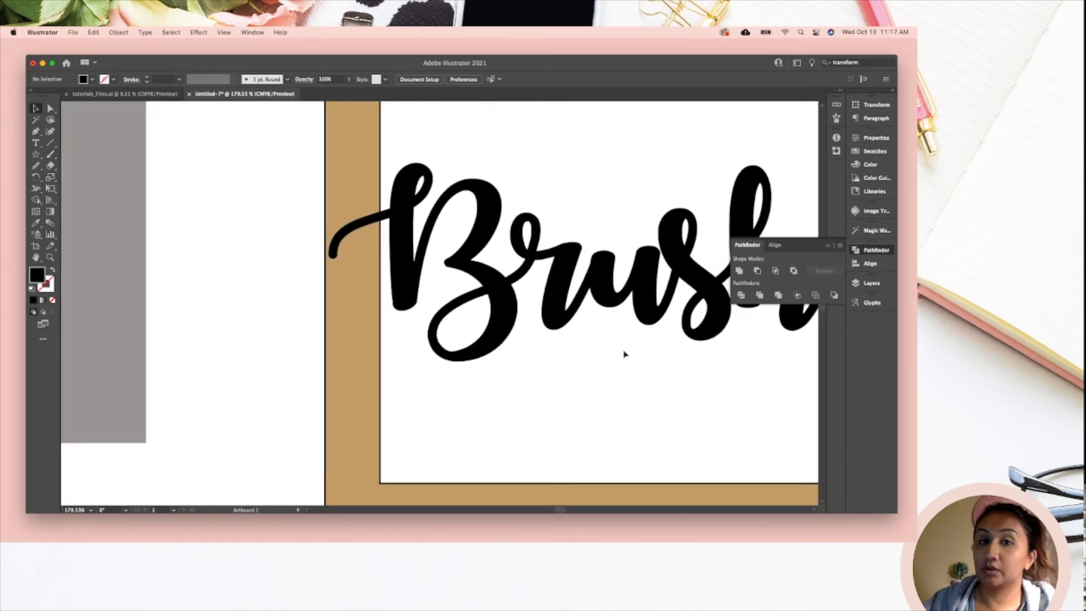
{"action": "scroll", "coordinate": [624, 354], "scroll_direction": "right", "scroll_amount": 5}
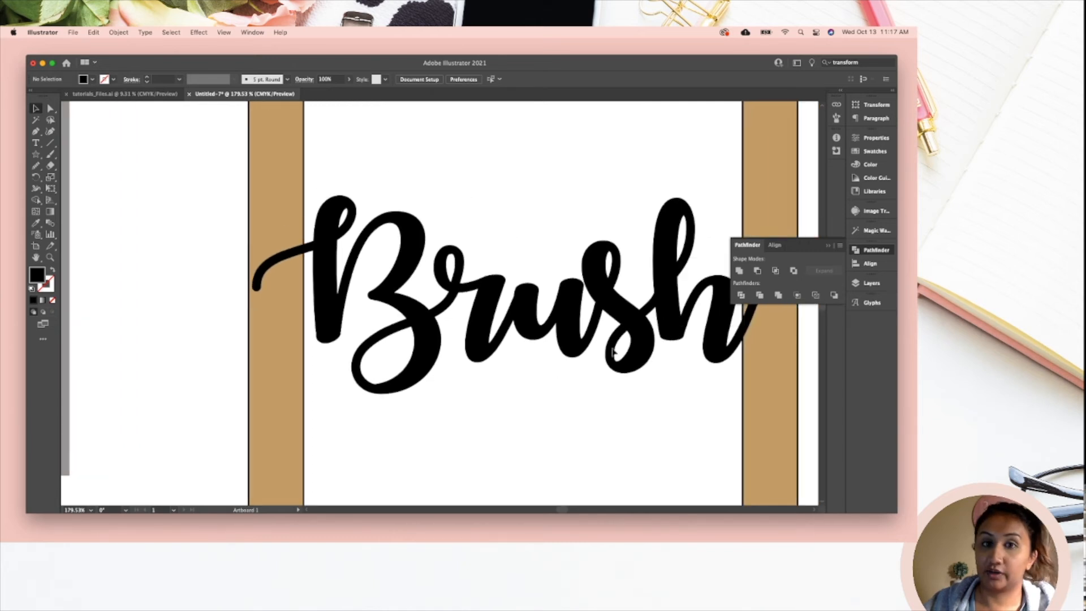
{"action": "scroll", "coordinate": [612, 351], "scroll_direction": "right", "scroll_amount": 5}
{"action": "scroll", "coordinate": [599, 328], "scroll_direction": "right", "scroll_amount": 12}
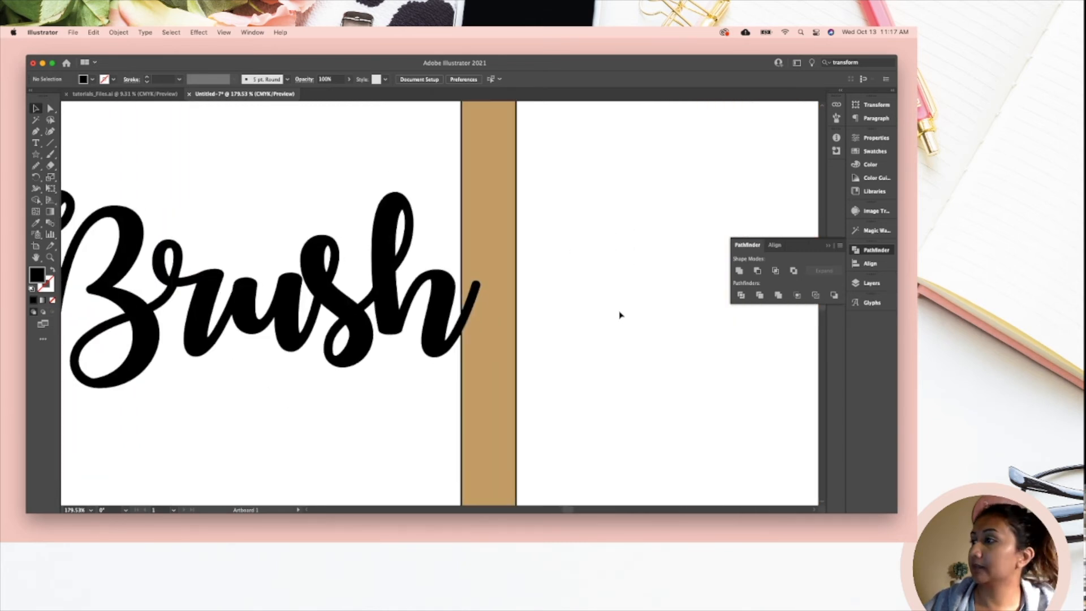
{"action": "scroll", "coordinate": [541, 326], "scroll_direction": "down", "scroll_amount": 2}
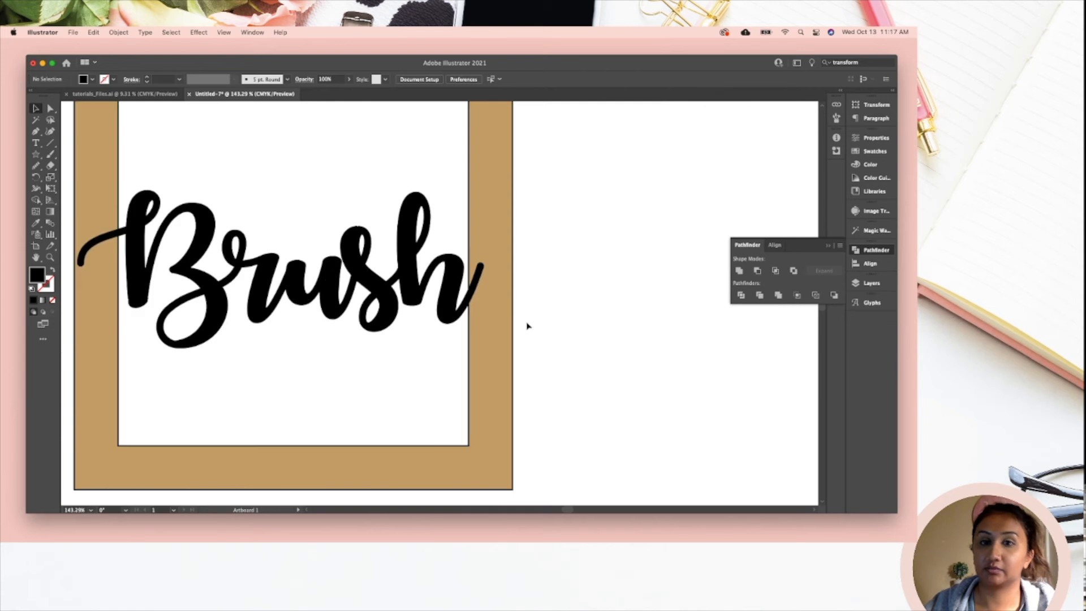
{"action": "scroll", "coordinate": [527, 325], "scroll_direction": "left", "scroll_amount": 3}
Unite the wooden frame and the Brush word into one piece
{"action": "left_click", "coordinate": [534, 328]}
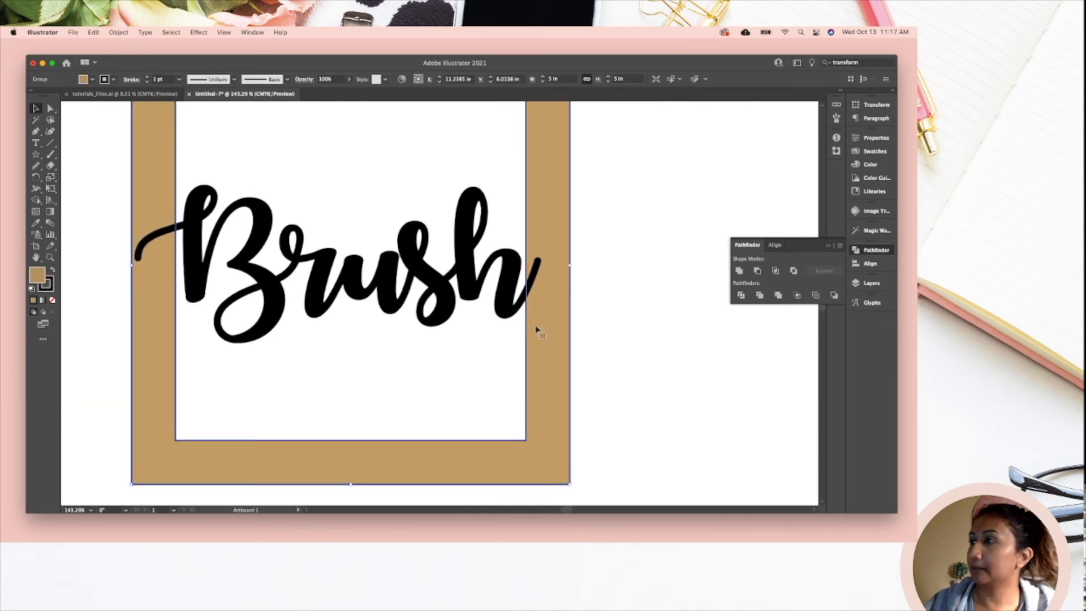
{"action": "scroll", "coordinate": [534, 325], "scroll_direction": "left", "scroll_amount": 3}
{"action": "scroll", "coordinate": [534, 325], "scroll_direction": "down", "scroll_amount": 1}
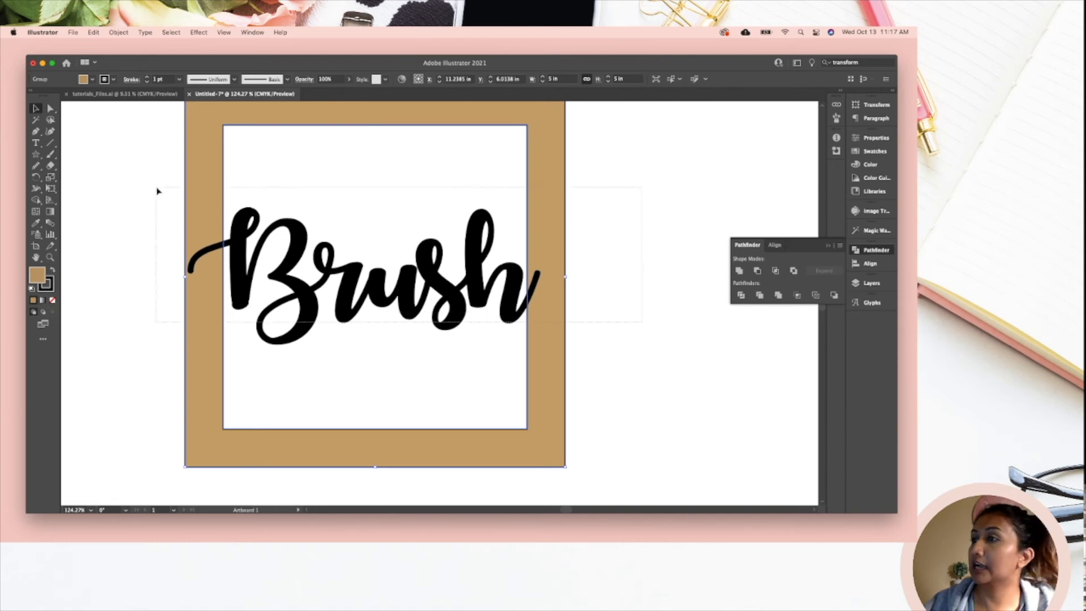
{"action": "left_click", "coordinate": [359, 282], "text": "shift"}
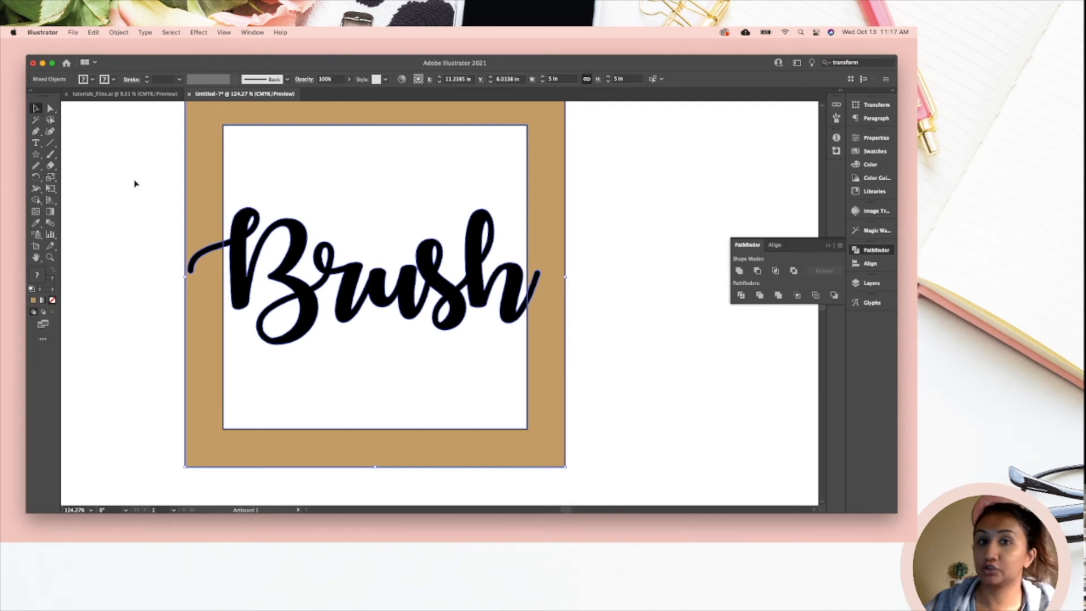
{"action": "left_click", "coordinate": [739, 271]}
{"action": "left_click", "coordinate": [619, 338]}
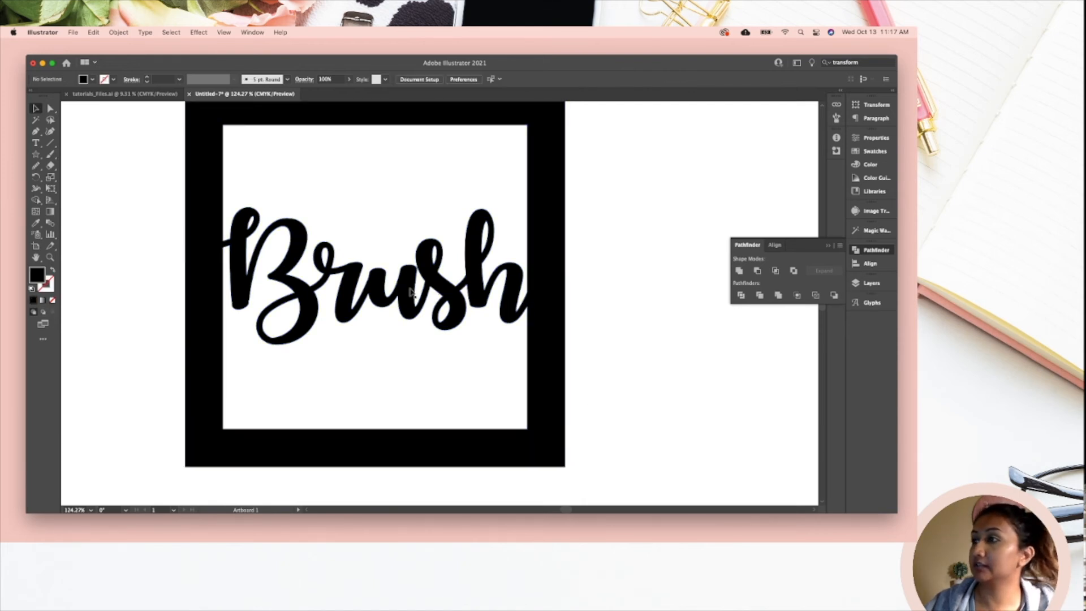
Move the united Brush frame onto the grey backing square so that their edges line up
{"action": "scroll", "coordinate": [373, 305], "scroll_direction": "up", "scroll_amount": 3}
{"action": "scroll", "coordinate": [373, 305], "scroll_direction": "up", "scroll_amount": 1}
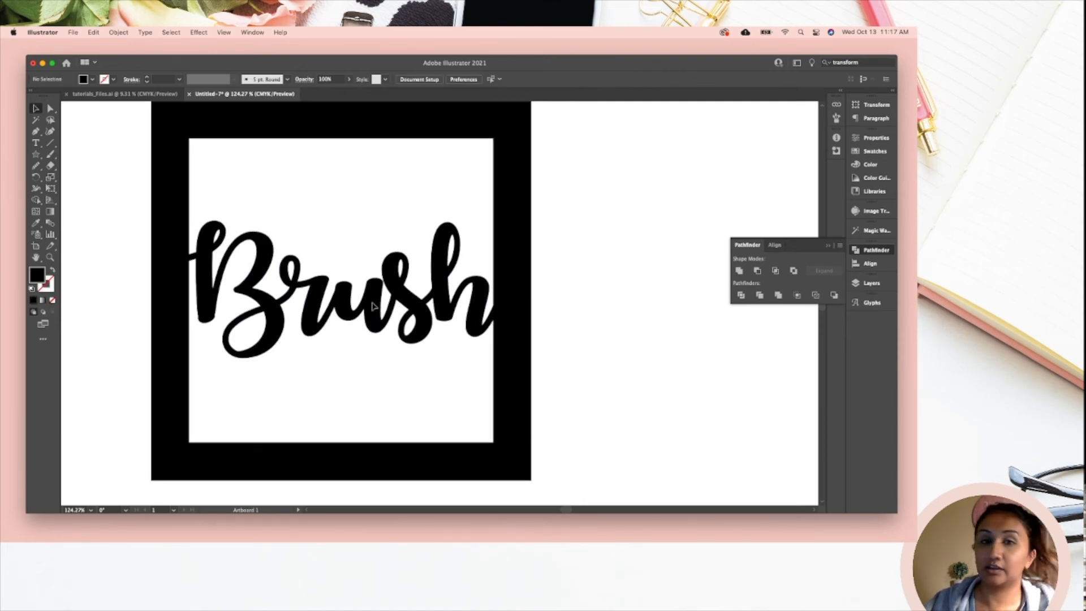
{"action": "left_click", "coordinate": [497, 292]}
{"action": "scroll", "coordinate": [497, 291], "scroll_direction": "down", "scroll_amount": 3}
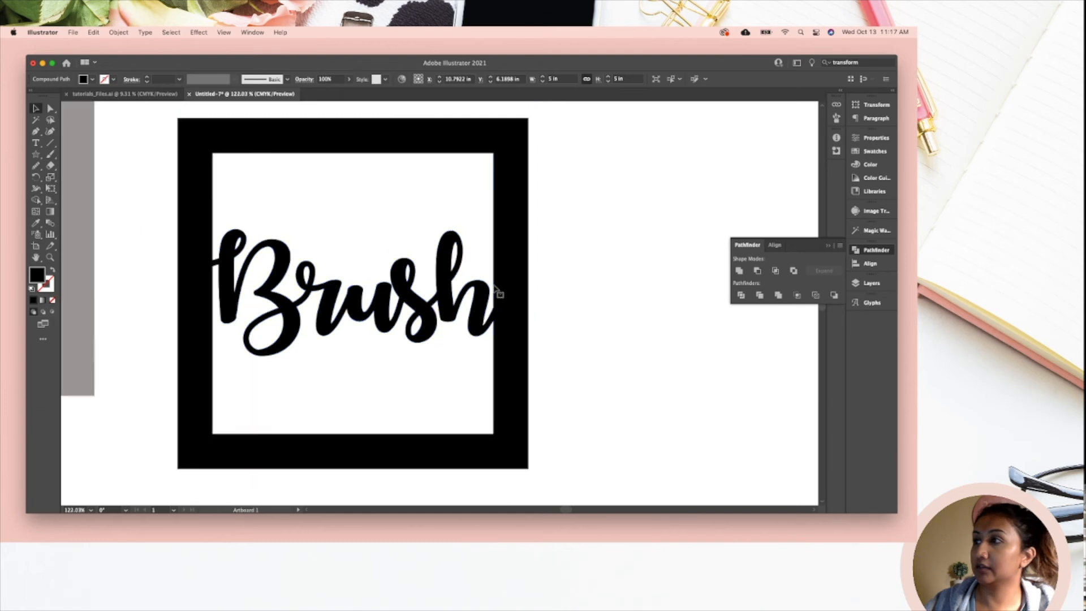
{"action": "scroll", "coordinate": [255, 215], "scroll_direction": "left", "scroll_amount": 3}
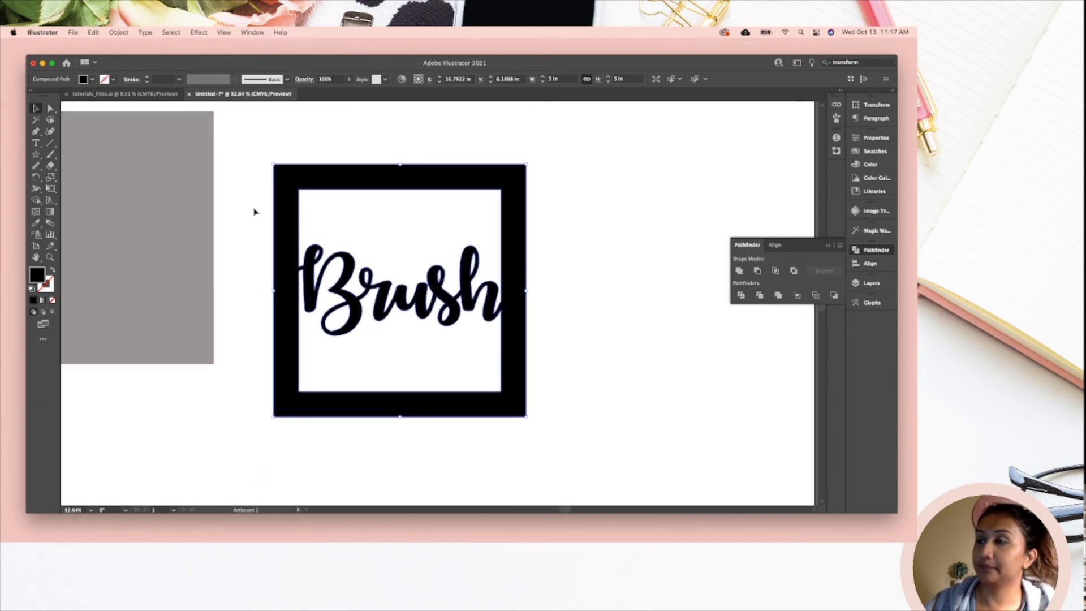
{"action": "left_click_drag", "start_coordinate": [451, 177], "coordinate": [249, 156]}
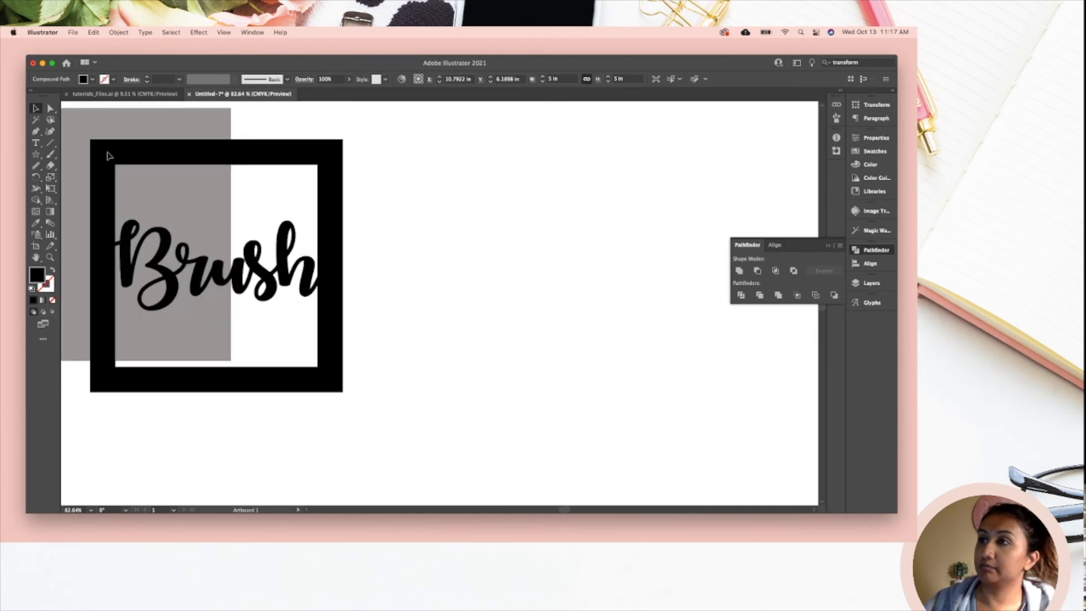
{"action": "scroll", "coordinate": [254, 158], "scroll_direction": "left", "scroll_amount": 3}
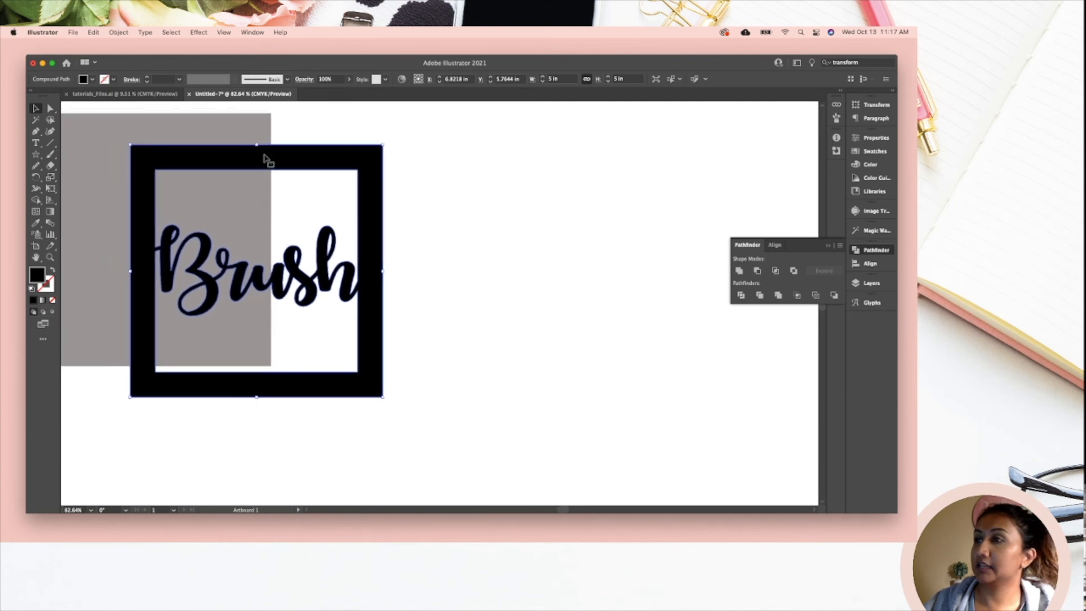
{"action": "scroll", "coordinate": [261, 158], "scroll_direction": "left", "scroll_amount": 5}
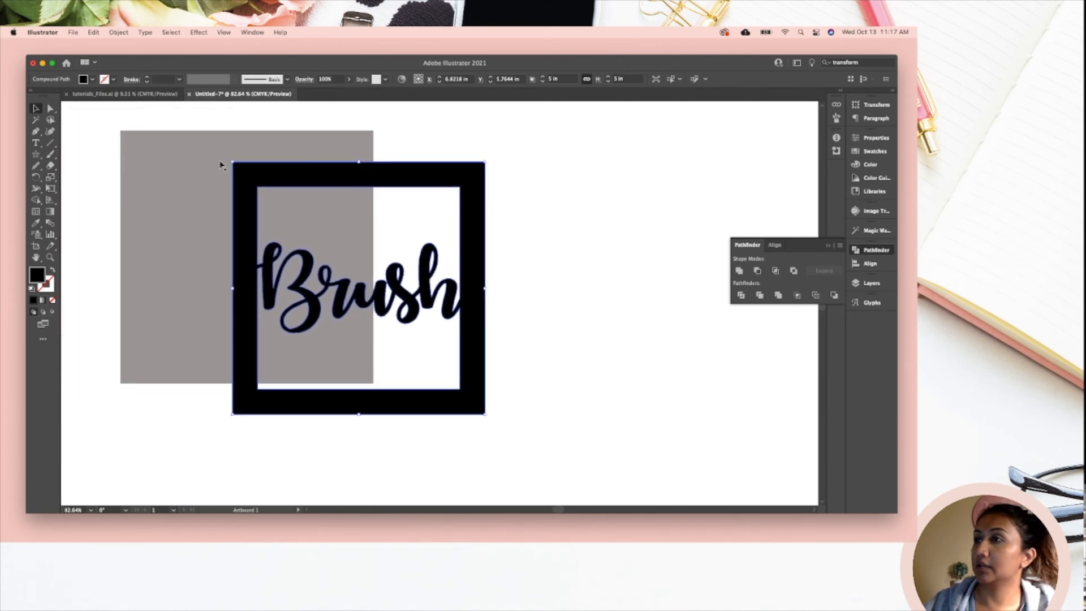
{"action": "scroll", "coordinate": [223, 164], "scroll_direction": "left", "scroll_amount": 2}
{"action": "left_click_drag", "start_coordinate": [223, 164], "coordinate": [378, 195]}
{"action": "left_click_drag", "start_coordinate": [490, 188], "coordinate": [460, 182]}
{"action": "left_click", "coordinate": [552, 238]}
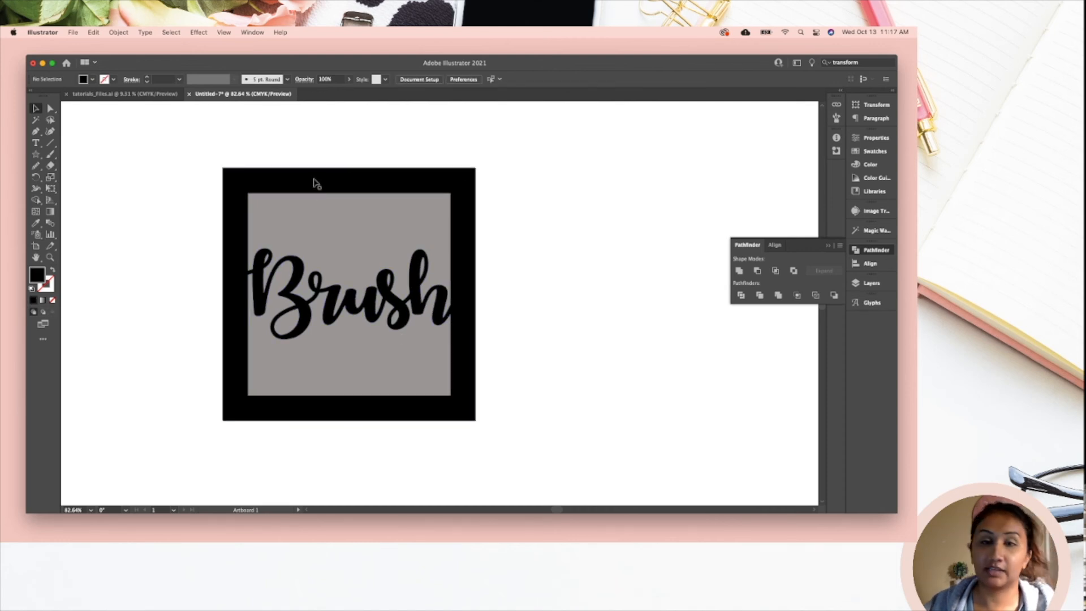
Align the Brush frame and the grey square to each other by their horizontal and vertical centers
{"action": "left_click", "coordinate": [315, 179]}
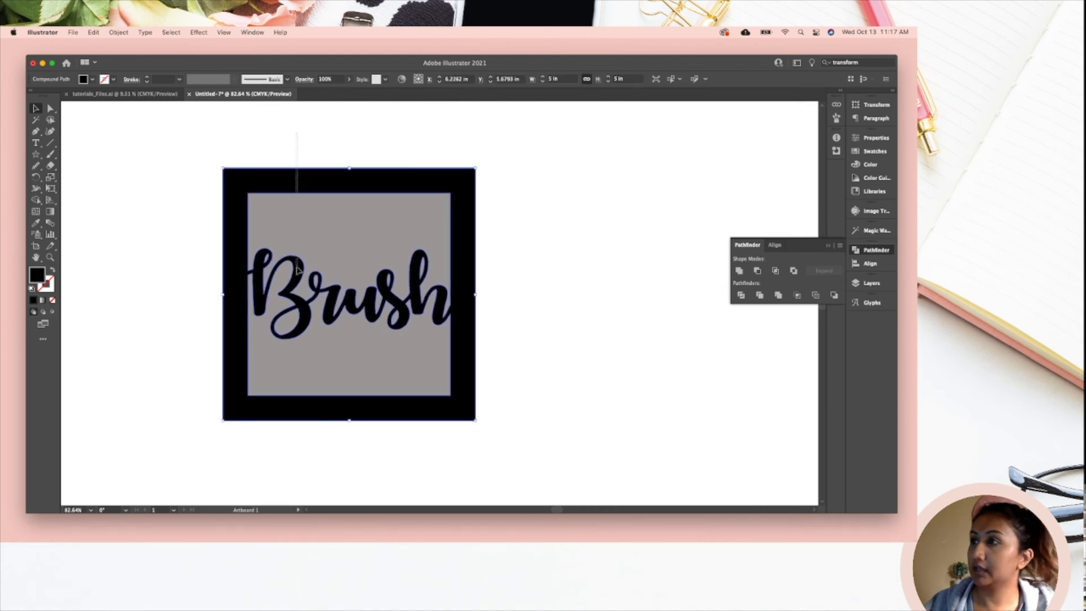
{"action": "left_click", "coordinate": [292, 376], "text": "shift"}
{"action": "left_click_drag", "start_coordinate": [172, 185], "coordinate": [611, 396]}
{"action": "left_click", "coordinate": [775, 245]}
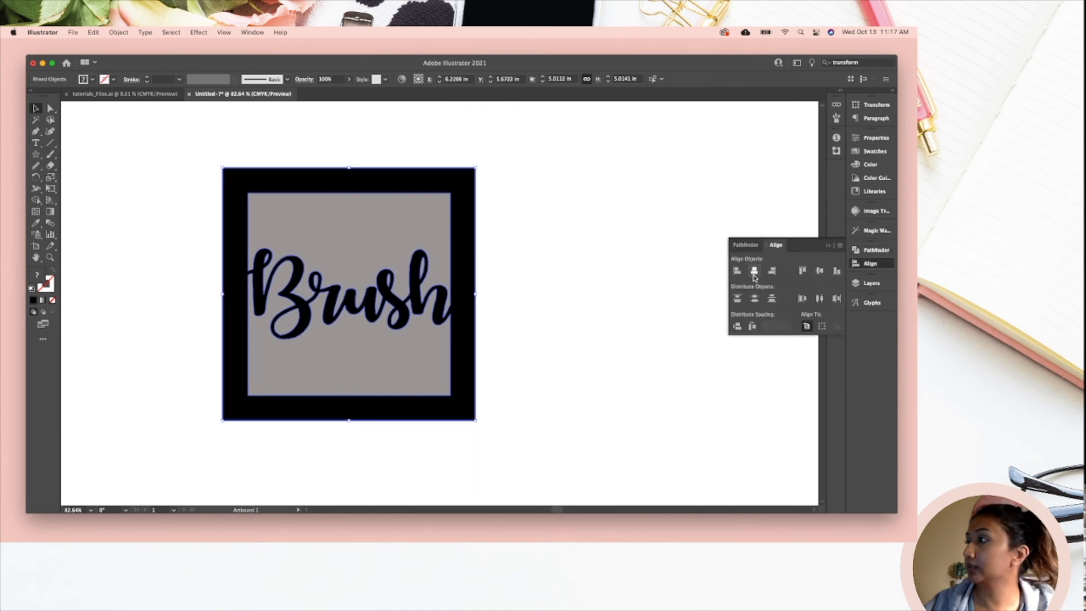
{"action": "left_click", "coordinate": [755, 272]}
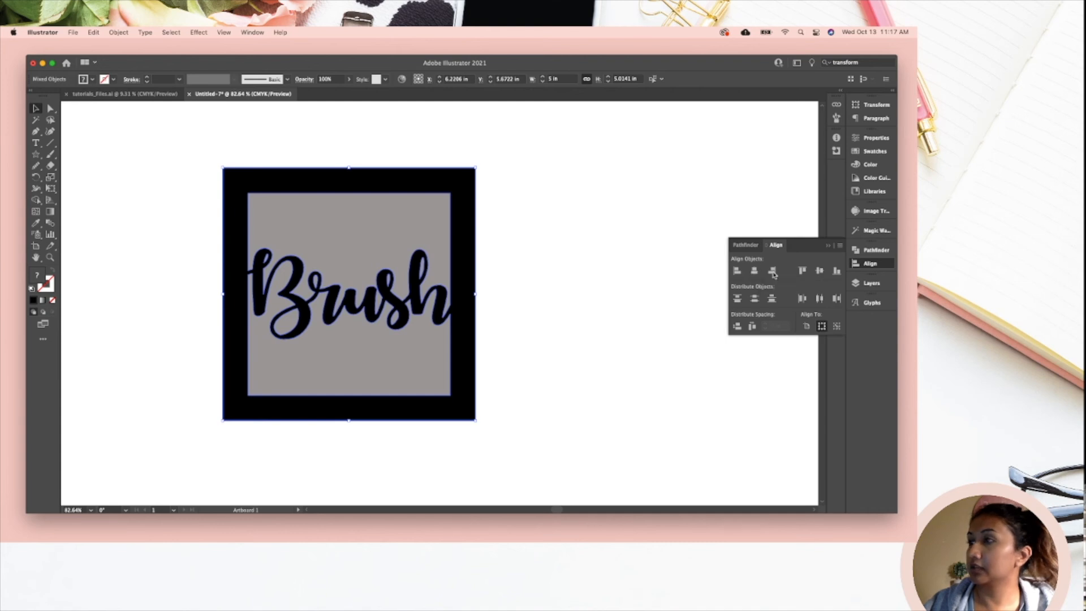
{"action": "left_click", "coordinate": [819, 271]}
{"action": "left_click", "coordinate": [673, 339]}
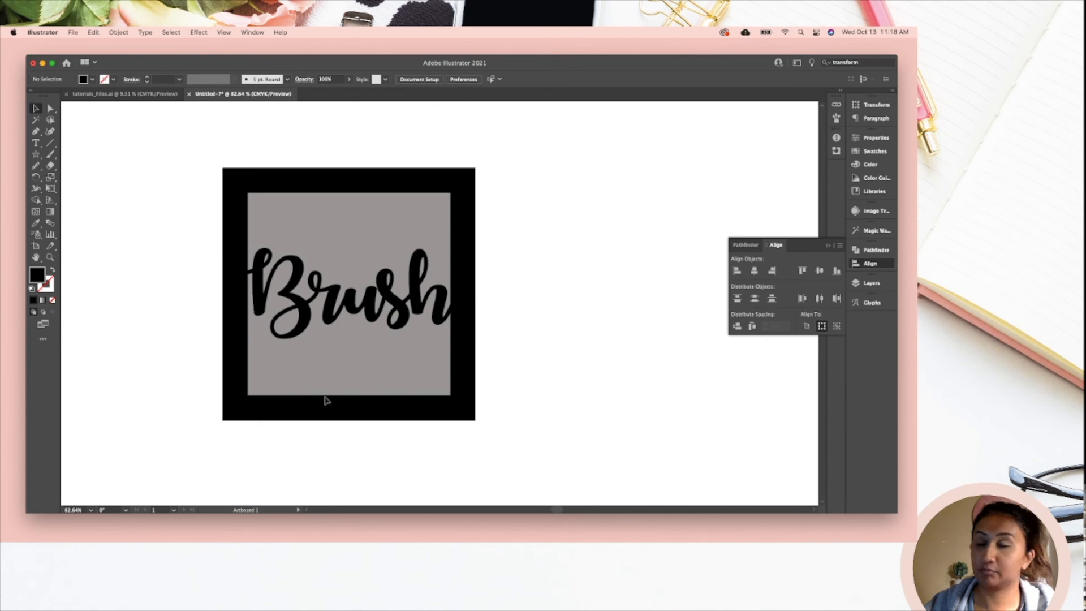
{"action": "left_click", "coordinate": [317, 185]}
{"action": "left_click", "coordinate": [578, 321]}
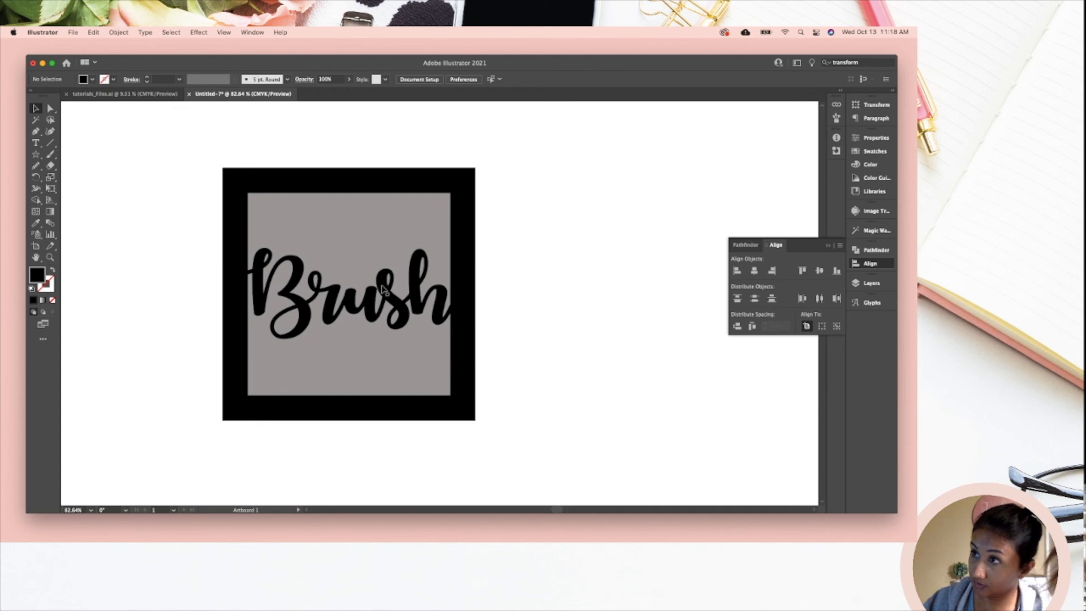
Swap fill and stroke on the Brush frame and on the grey backing square, leaving both as unfilled outlines
{"action": "left_click", "coordinate": [305, 187]}
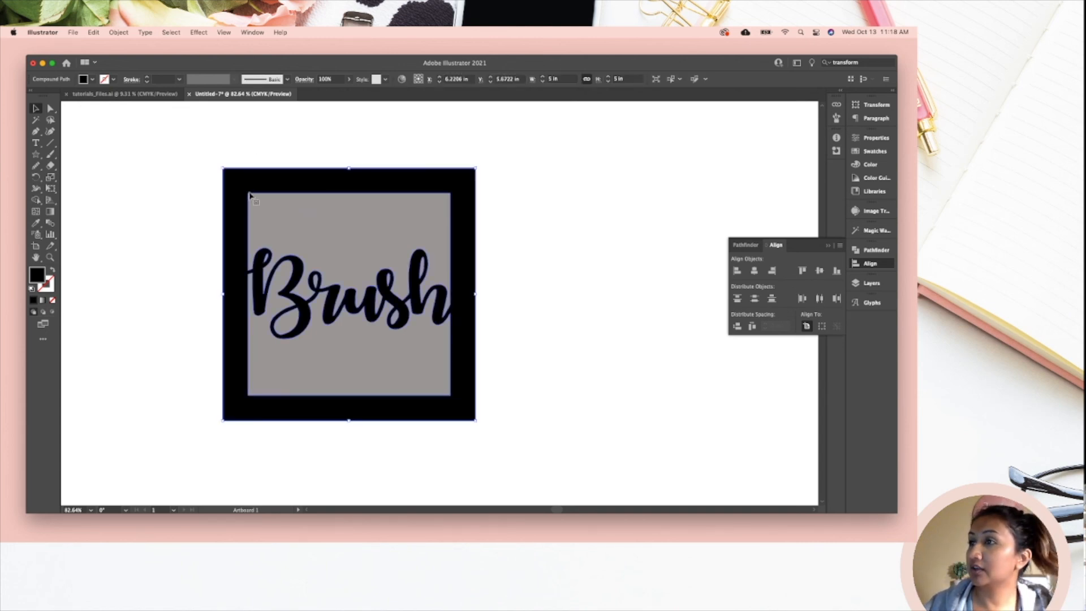
{"action": "left_click", "coordinate": [52, 272]}
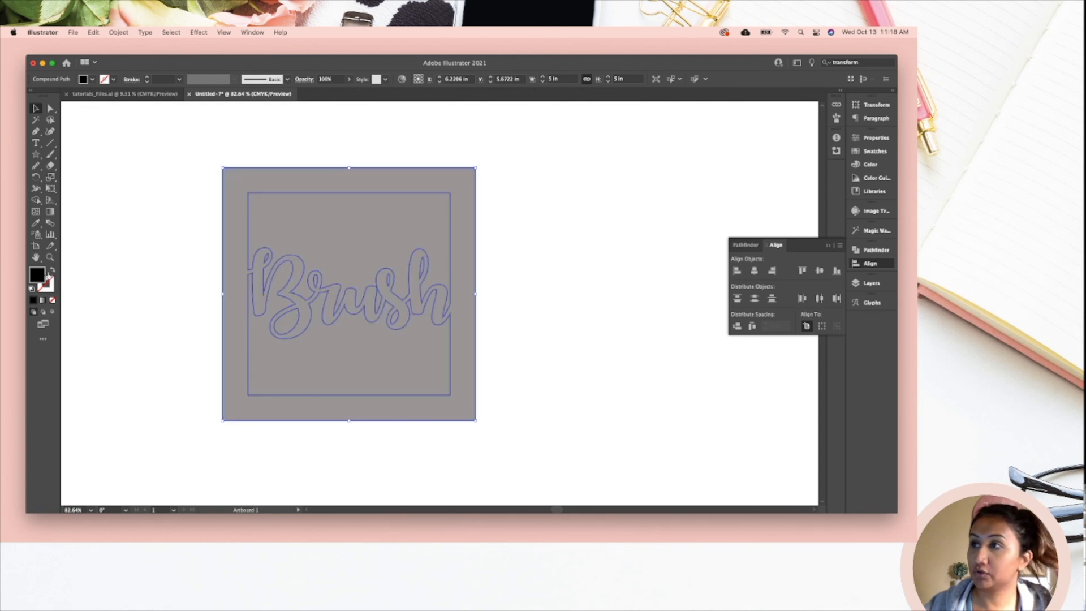
{"action": "left_click", "coordinate": [283, 196]}
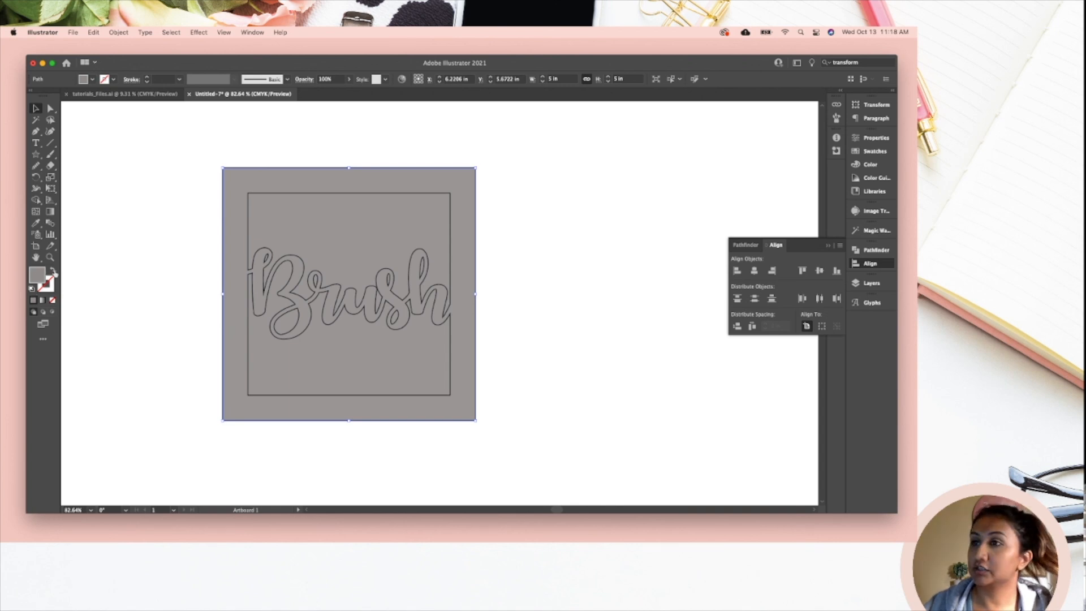
{"action": "left_click", "coordinate": [51, 272]}
{"action": "left_click", "coordinate": [327, 224]}
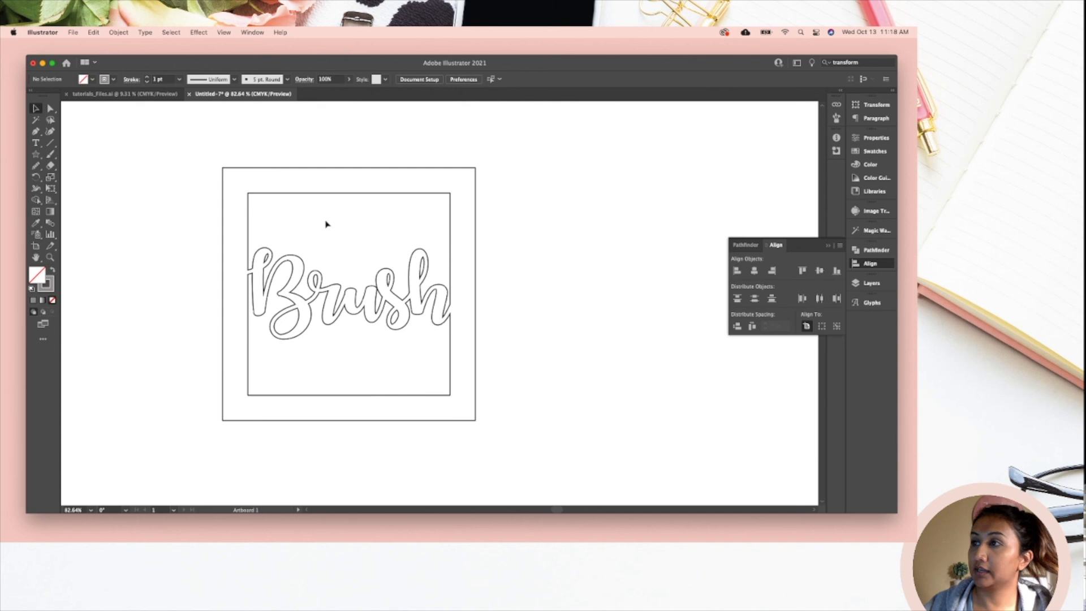
{"action": "left_click_drag", "start_coordinate": [171, 155], "coordinate": [491, 383]}
{"action": "left_click_drag", "start_coordinate": [578, 363], "coordinate": [578, 362]}
{"action": "left_click", "coordinate": [186, 225]}
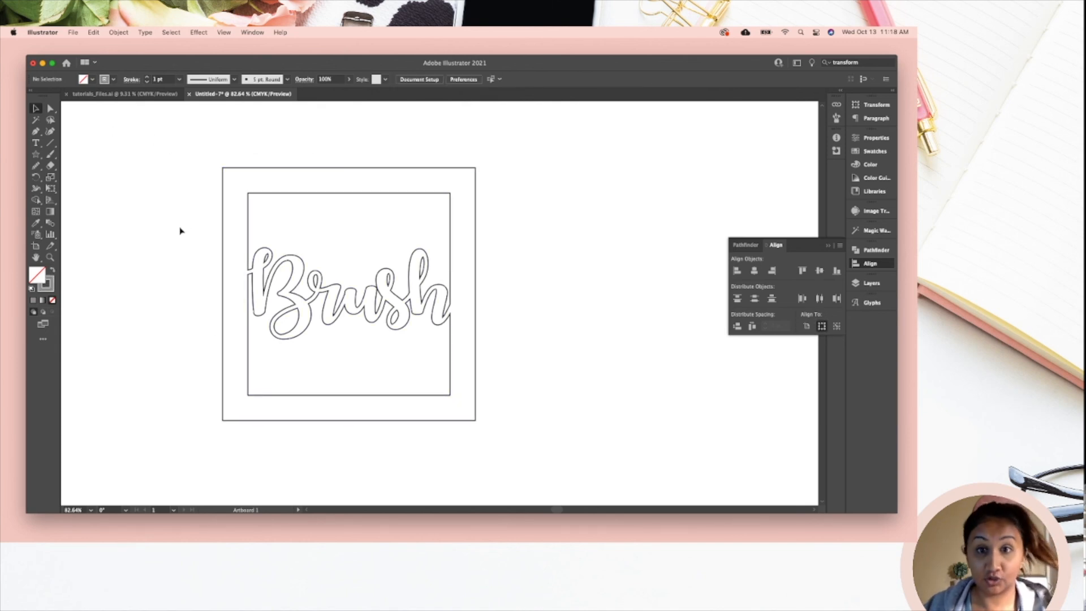